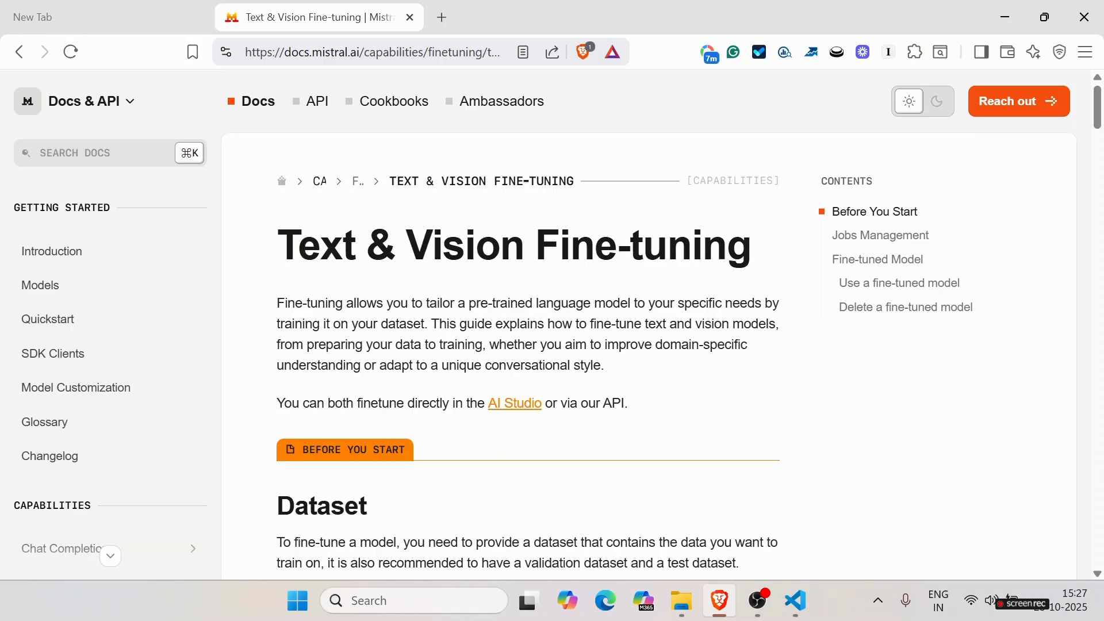
# Review the dataset format requirements and the Text Instruct JSON sample, including its "messages" key, on the fine-tuning documentation page
pyautogui.scroll(-5, 661, 327)
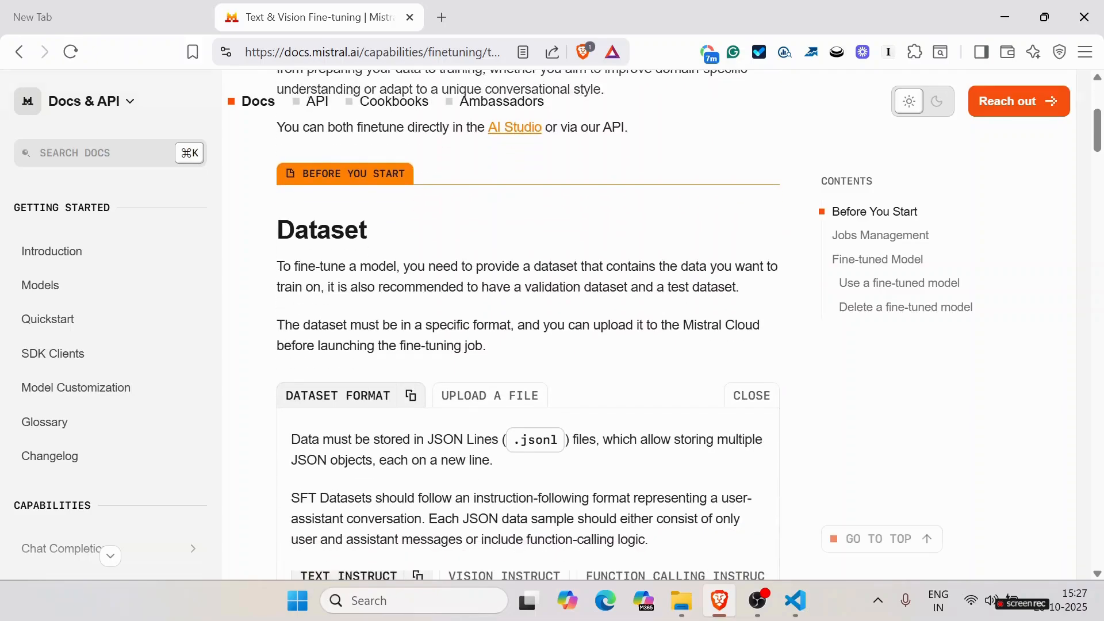
pyautogui.scroll(-1, 660, 328)
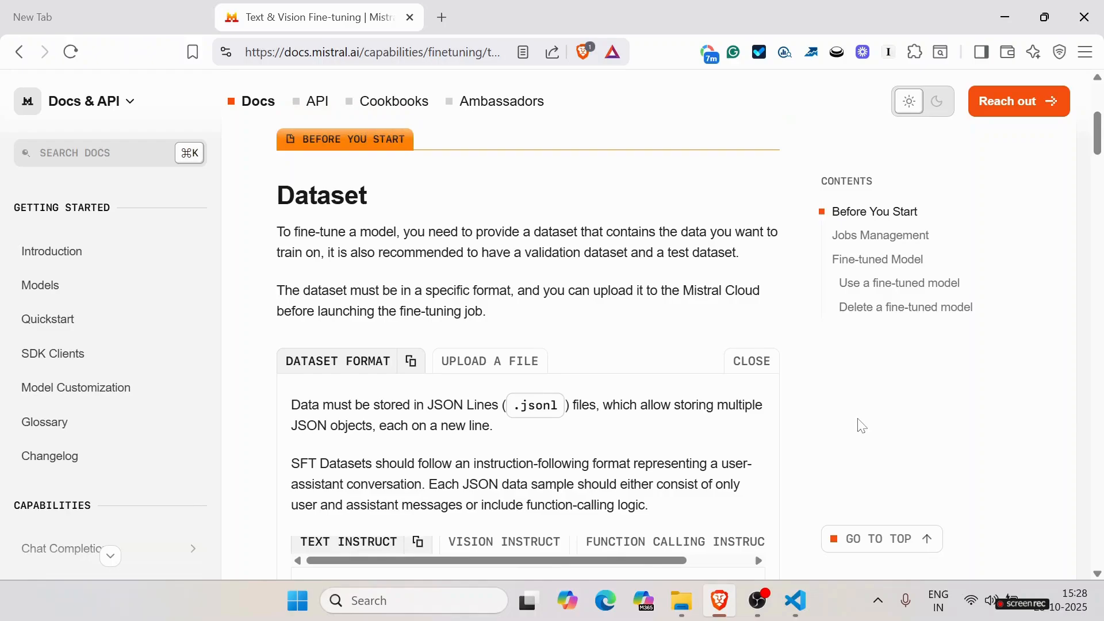
pyautogui.scroll(-3, 861, 425)
pyautogui.scroll(-2, 861, 425)
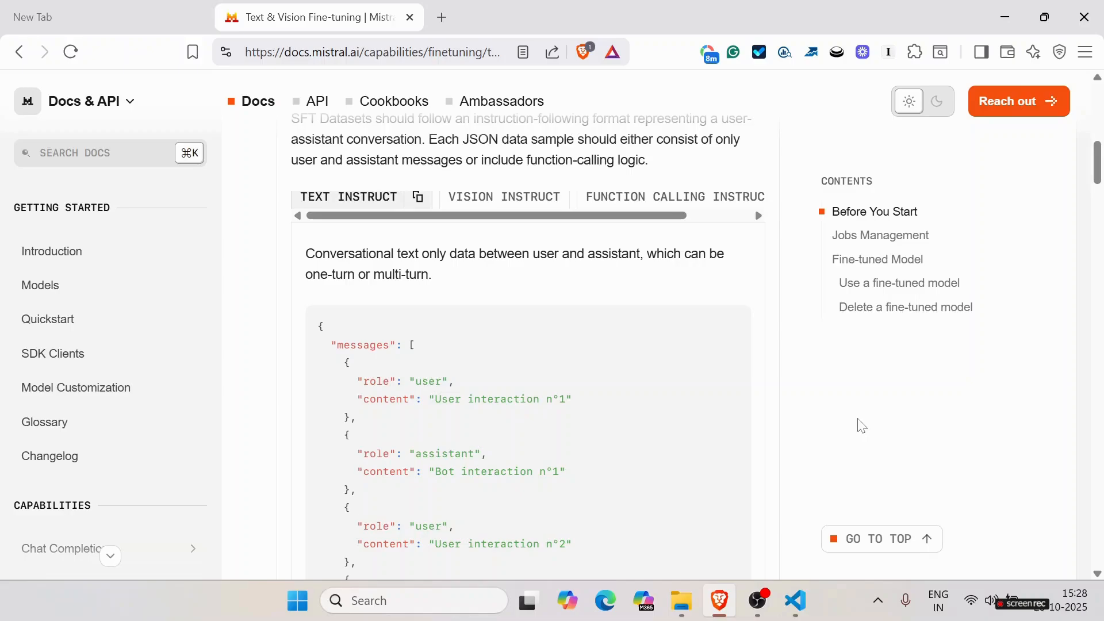
pyautogui.scroll(-2, 861, 426)
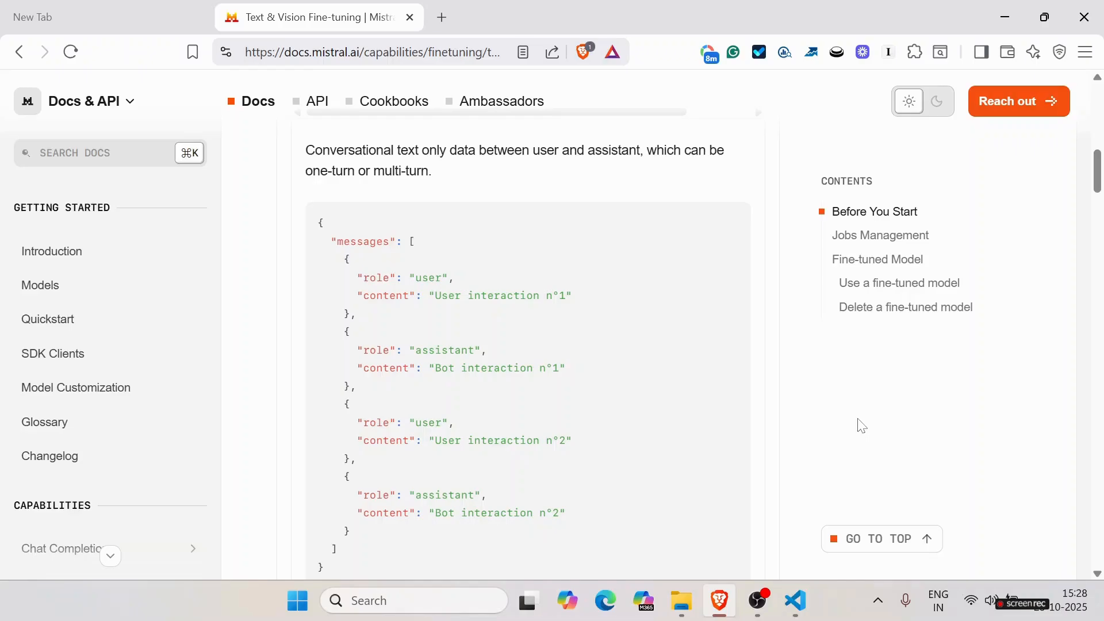
pyautogui.scroll(-1, 862, 425)
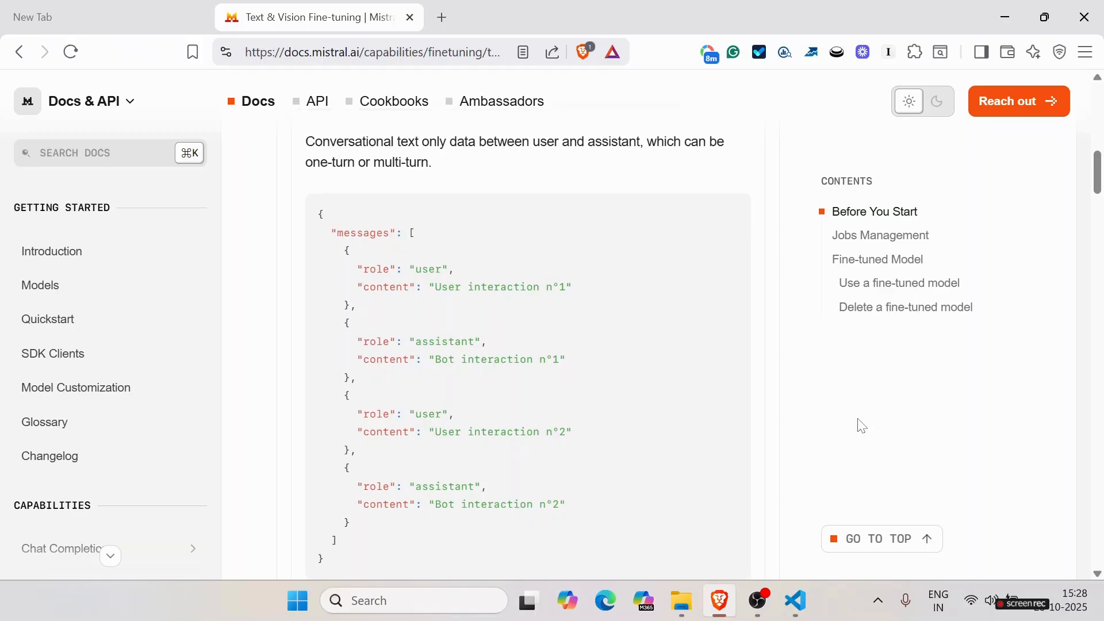
pyautogui.scroll(1, 862, 425)
pyautogui.scroll(-1, 862, 425)
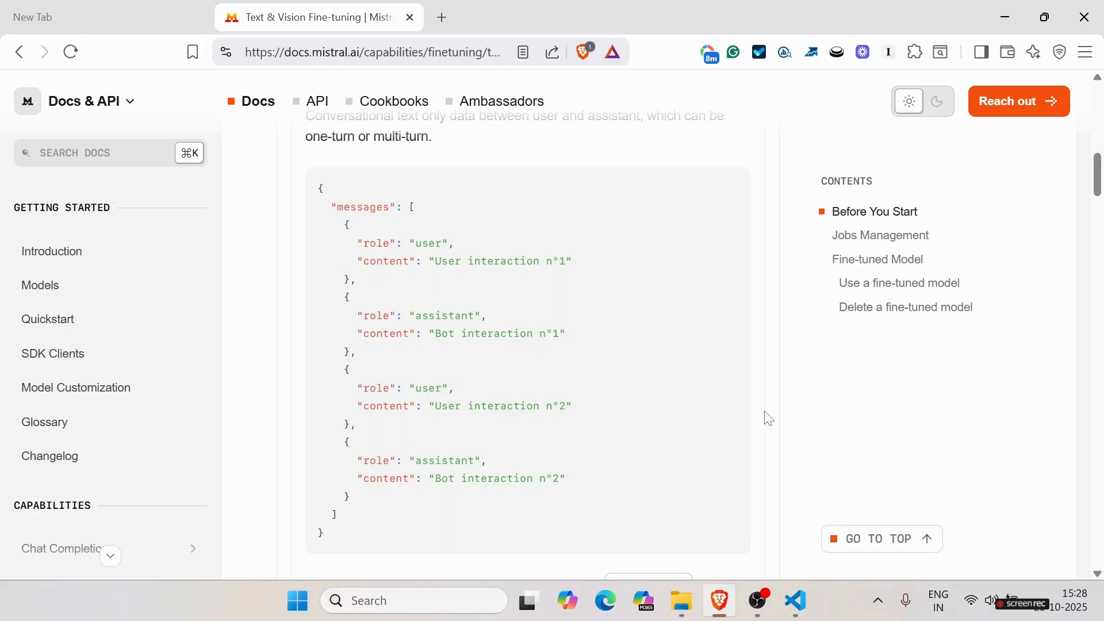
pyautogui.moveTo(730, 188)
pyautogui.doubleClick(364, 207)
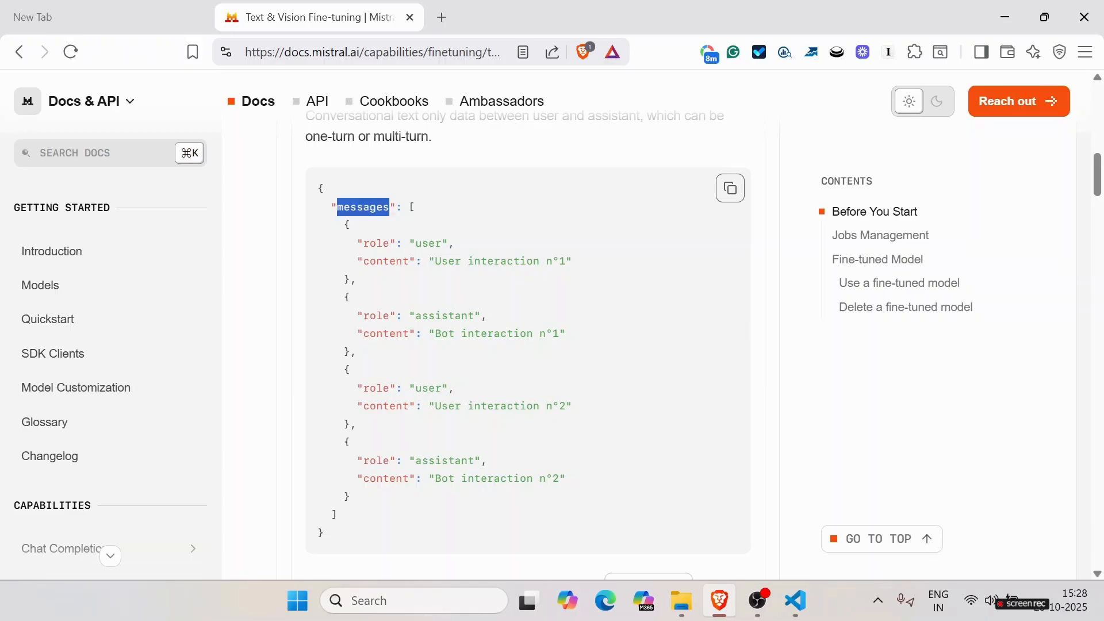
pyautogui.click(525, 284)
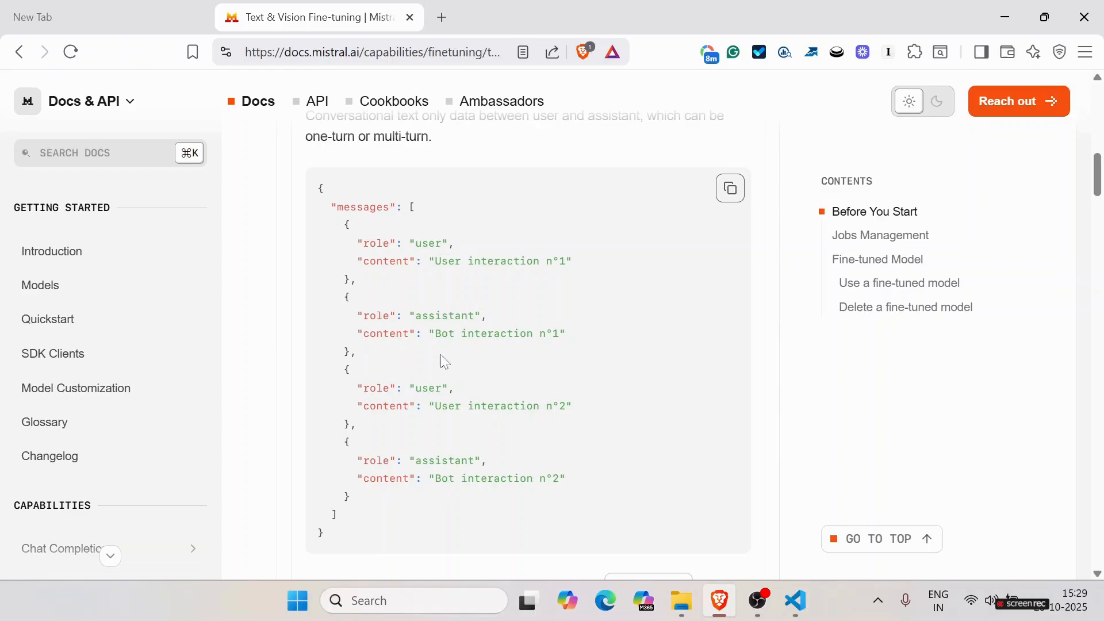
# Switch to VS Code and examine the first user and assistant messages in exam_support_chatbot.json
pyautogui.click(796, 601)
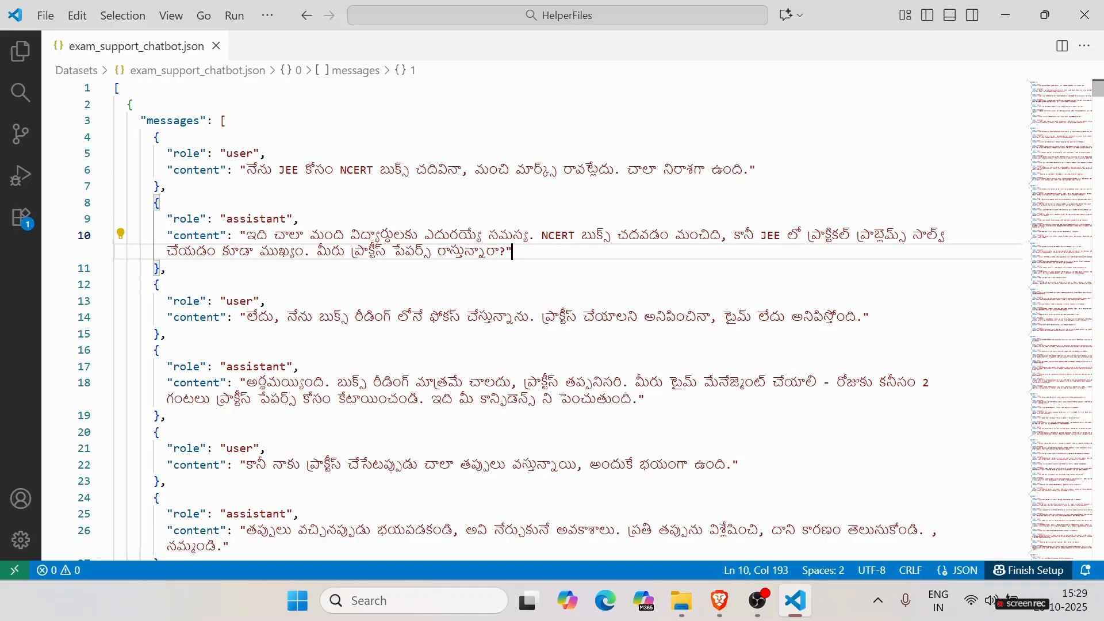
pyautogui.click(266, 153)
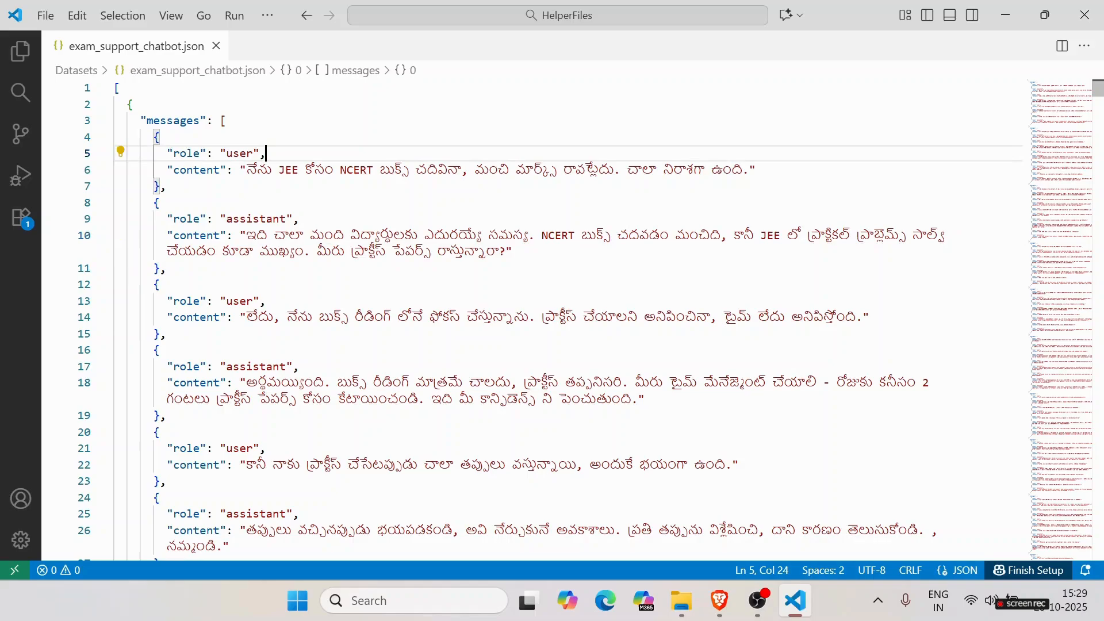
pyautogui.click(315, 170)
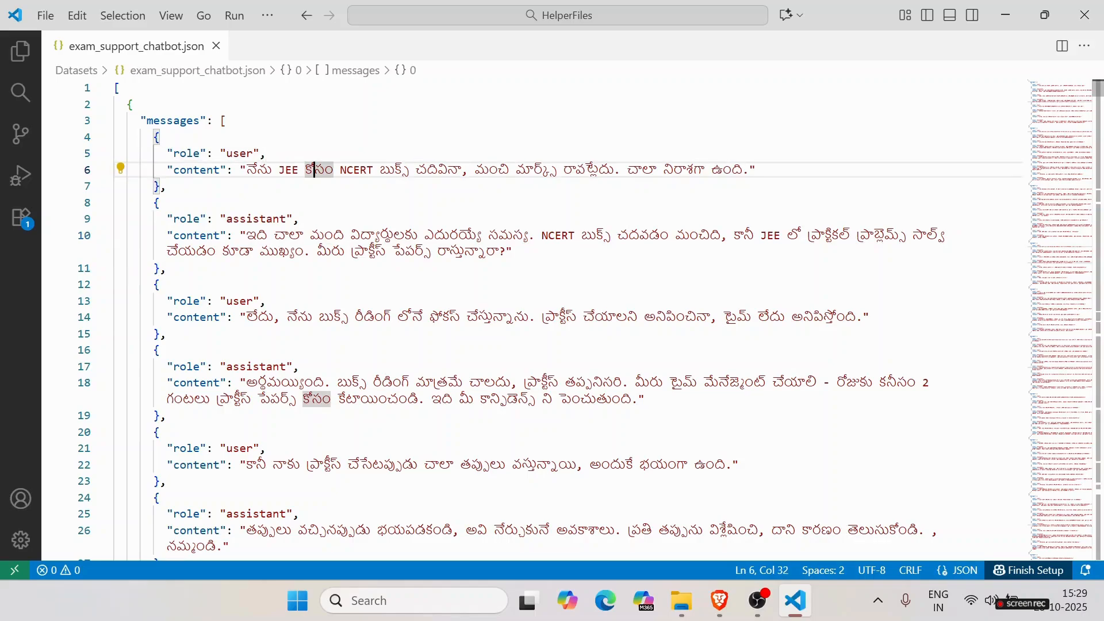
pyautogui.click(333, 170)
pyautogui.doubleClick(357, 169)
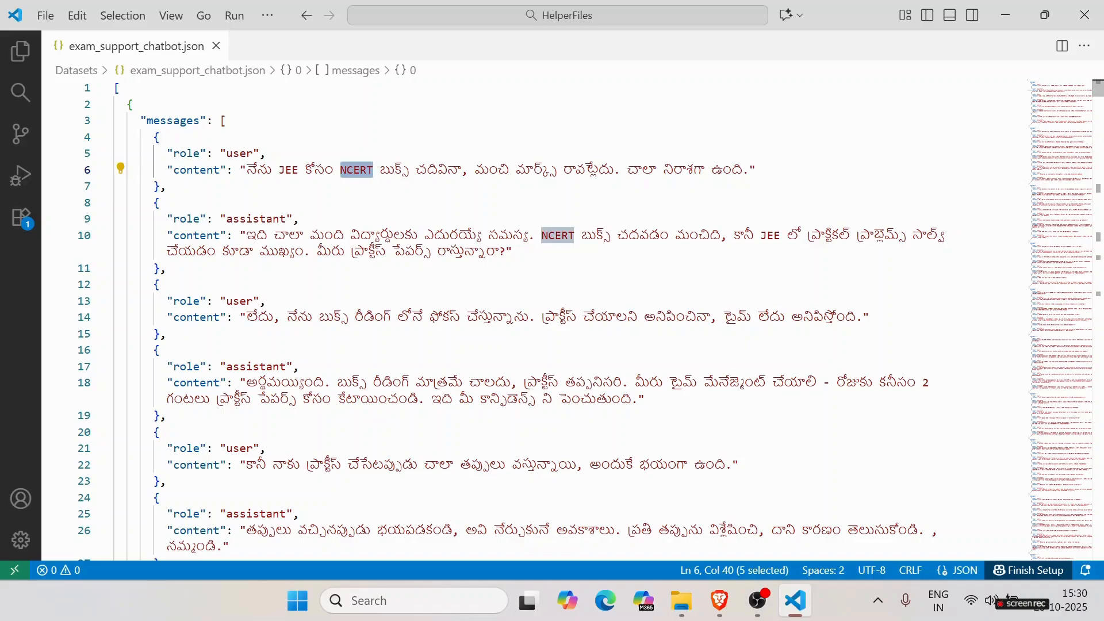
pyautogui.click(161, 203)
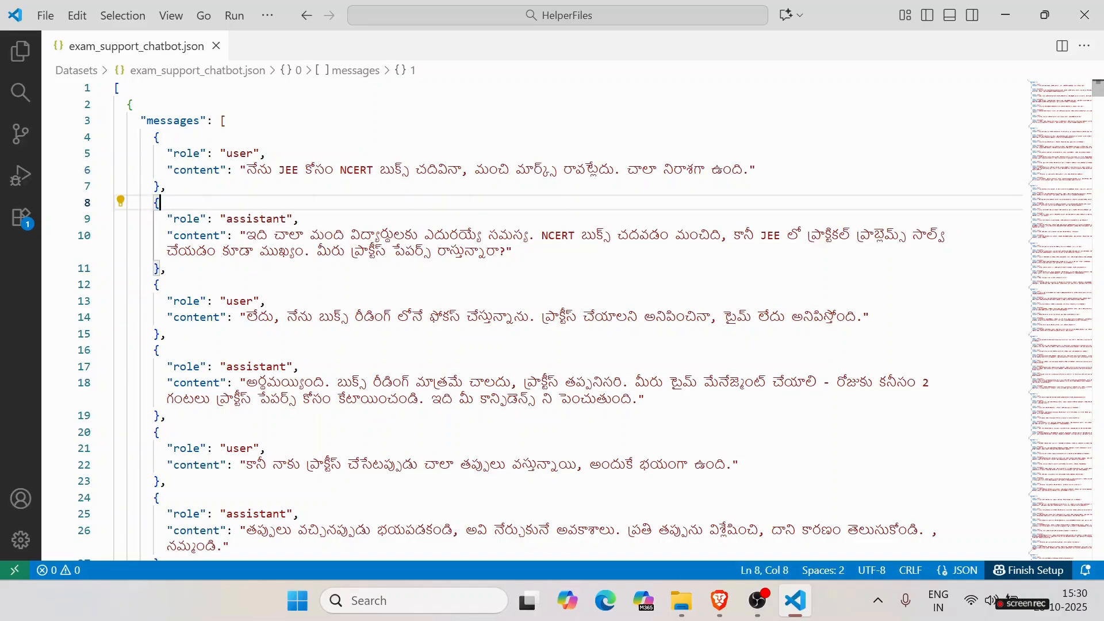
pyautogui.click(288, 235)
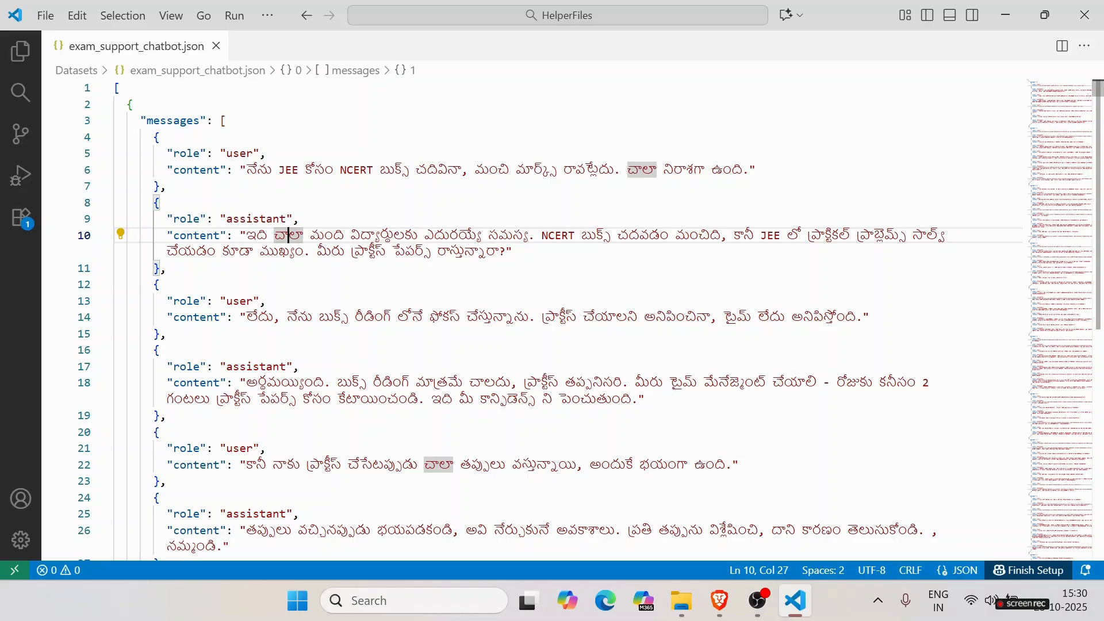
pyautogui.click(467, 317)
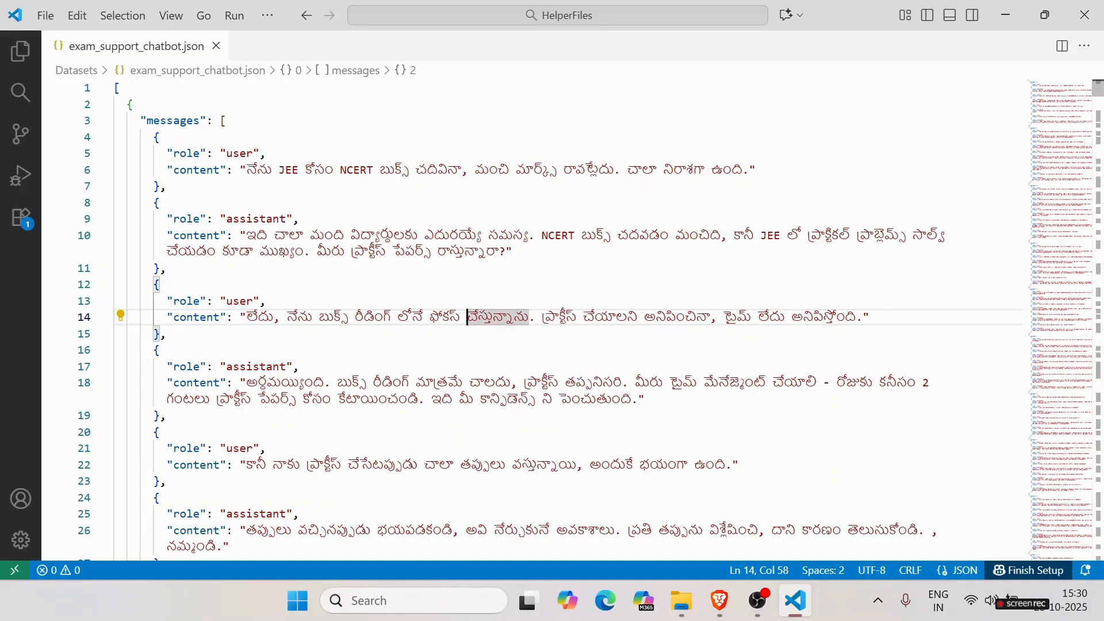
pyautogui.click(480, 399)
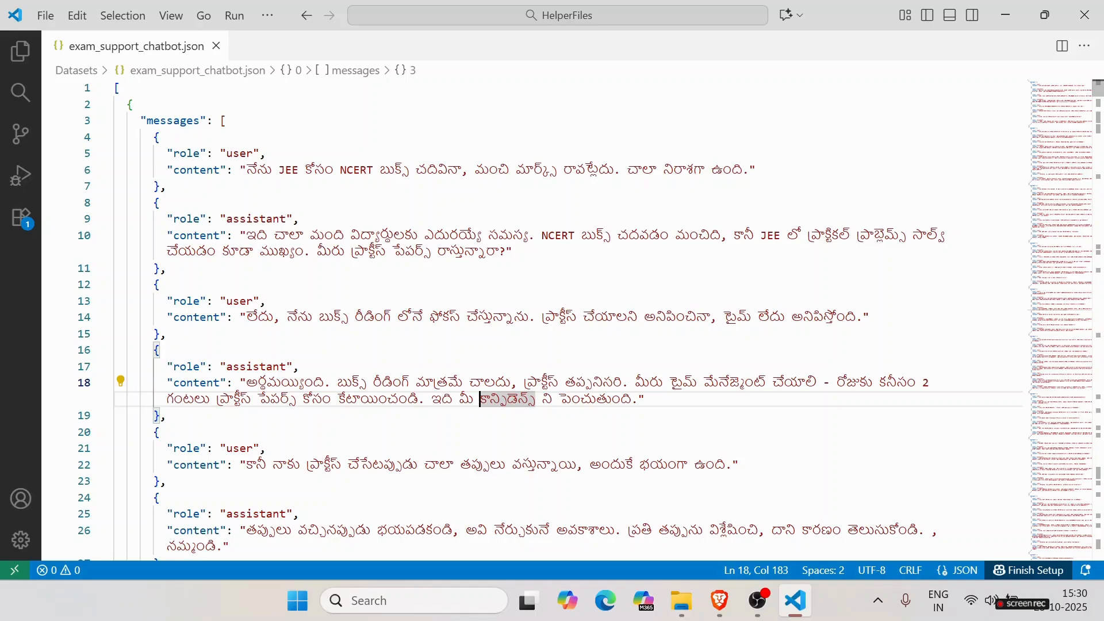
# Read through the remaining user and assistant turns of the first conversation in exam_support_chatbot.json, then revisit its last few turns
pyautogui.press('Down')
pyautogui.press('Down')
pyautogui.press('Down')
pyautogui.press('Down')
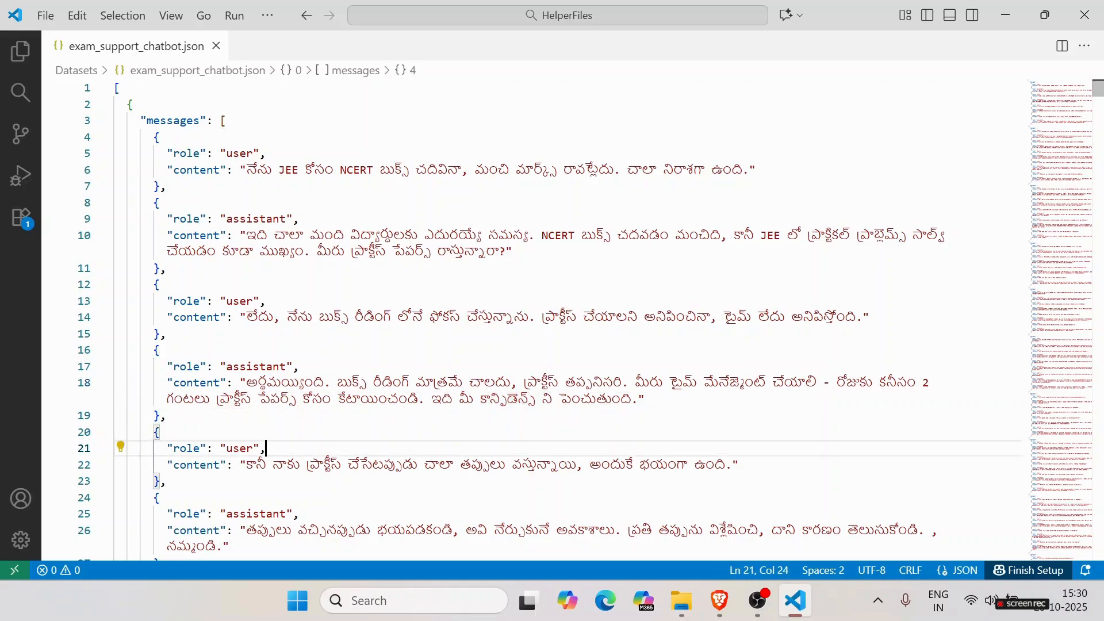
pyautogui.press('Down')
pyautogui.press('Down')
pyautogui.press('Down')
pyautogui.press('Down')
pyautogui.press('Down')
pyautogui.press('Down')
pyautogui.press('Down')
pyautogui.press('Down')
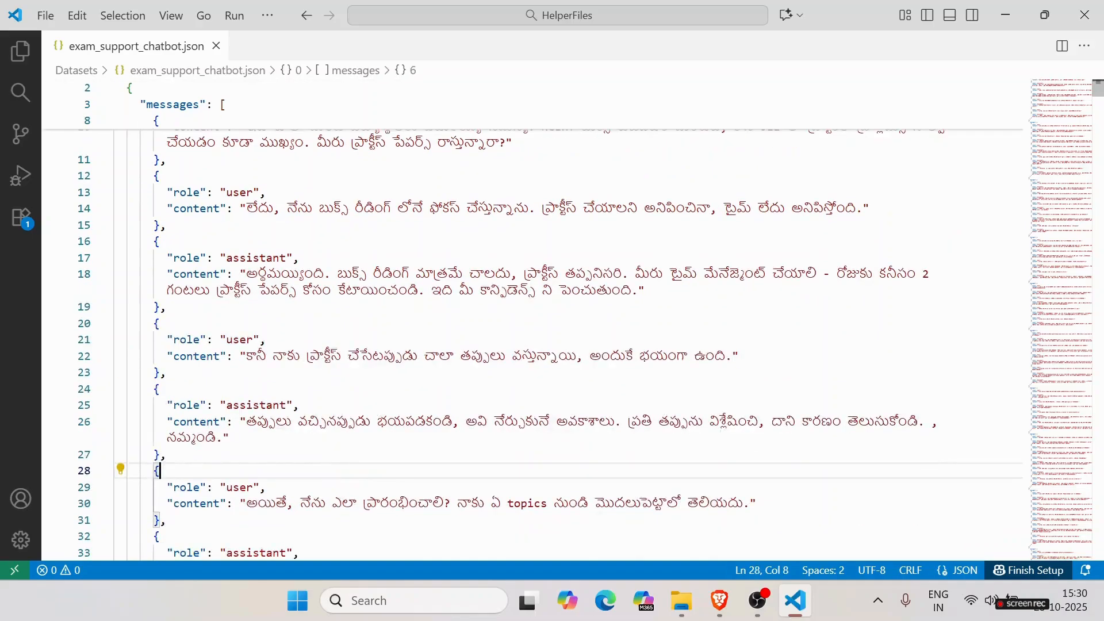
pyautogui.press('Down')
pyautogui.press('Down')
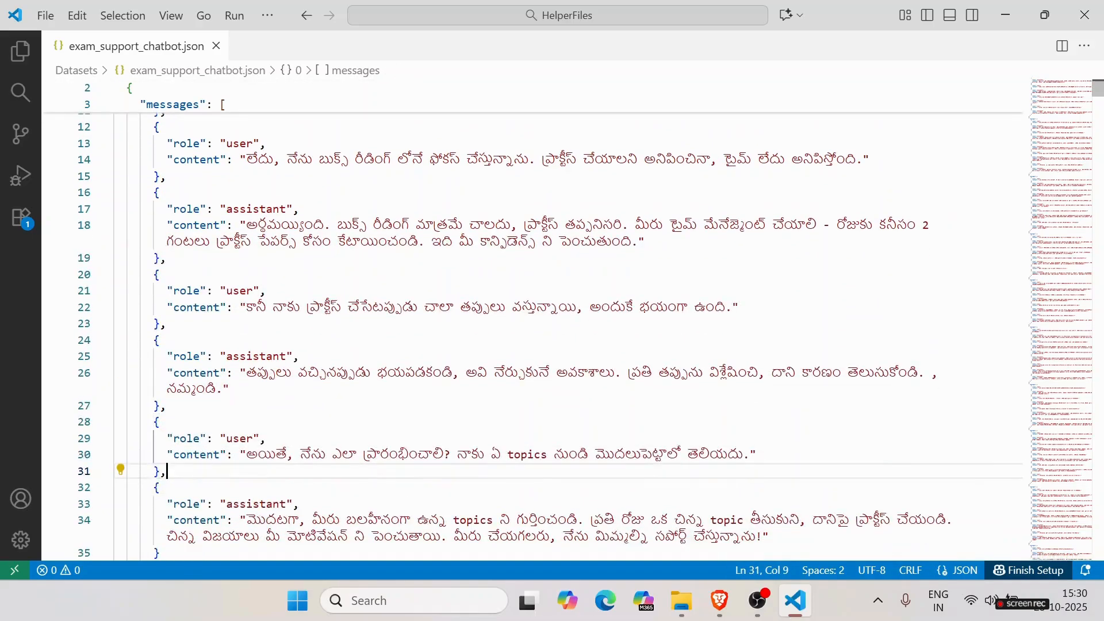
pyautogui.press('Down')
pyautogui.press('Down')
pyautogui.press('Down')
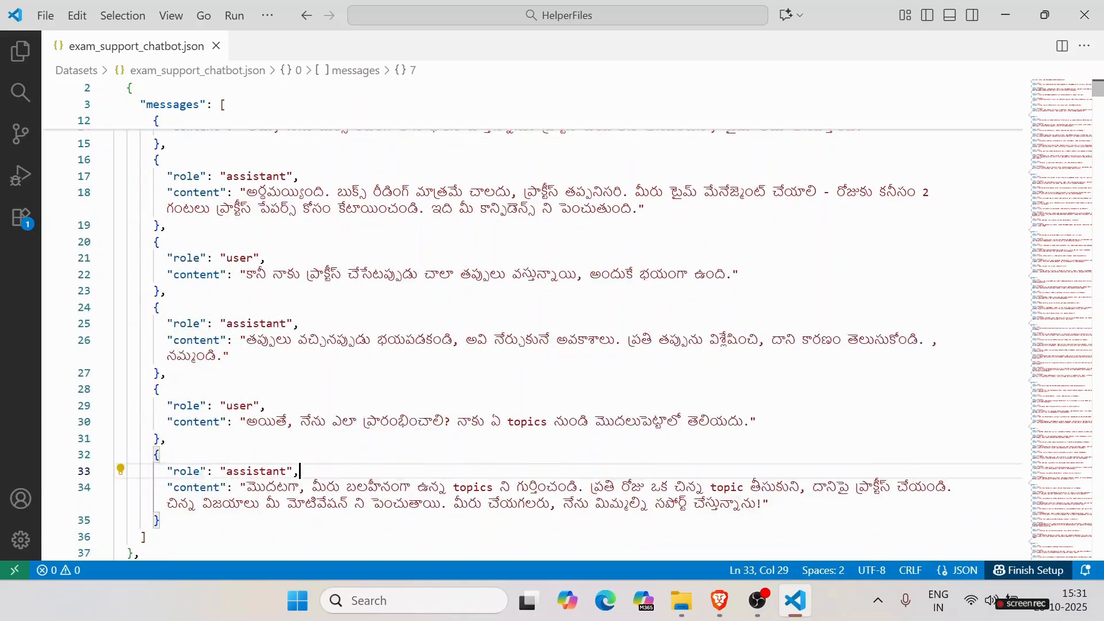
pyautogui.press('Up')
pyautogui.press('Up')
pyautogui.press('Up')
pyautogui.press('Up')
pyautogui.press('Up')
pyautogui.press('Up')
pyautogui.press('Up')
pyautogui.press('Up')
pyautogui.press('Up')
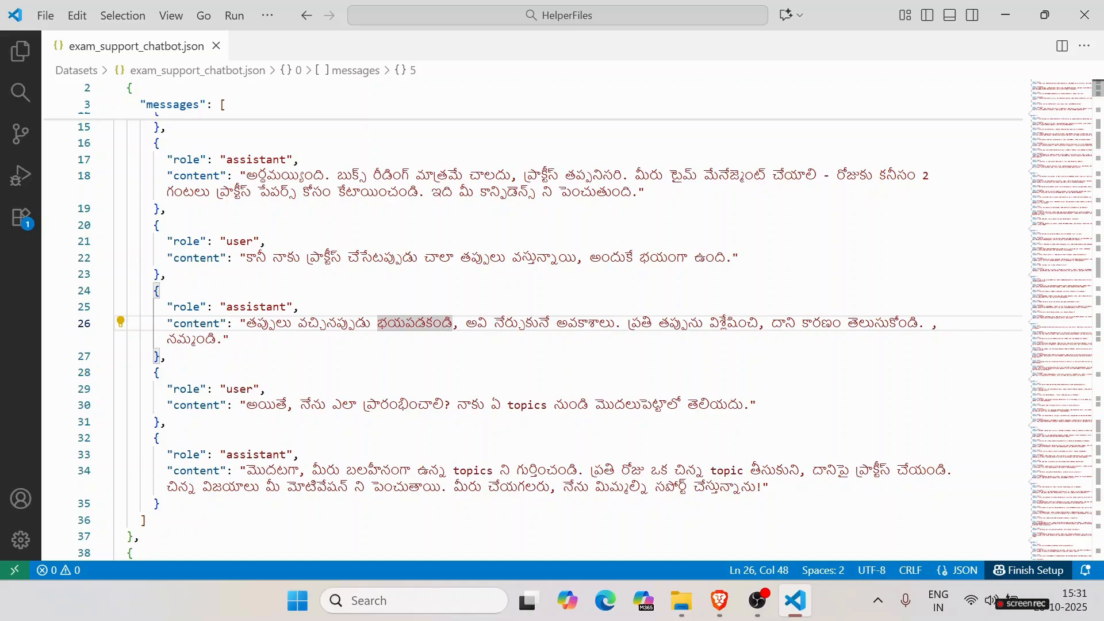
pyautogui.click(167, 422)
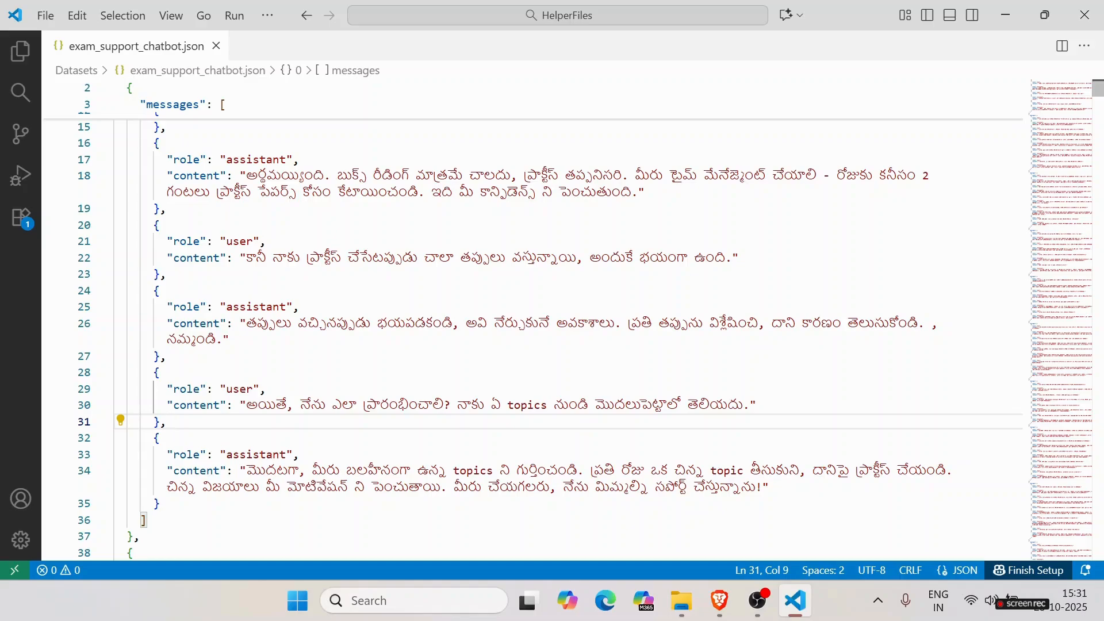
pyautogui.click(160, 373)
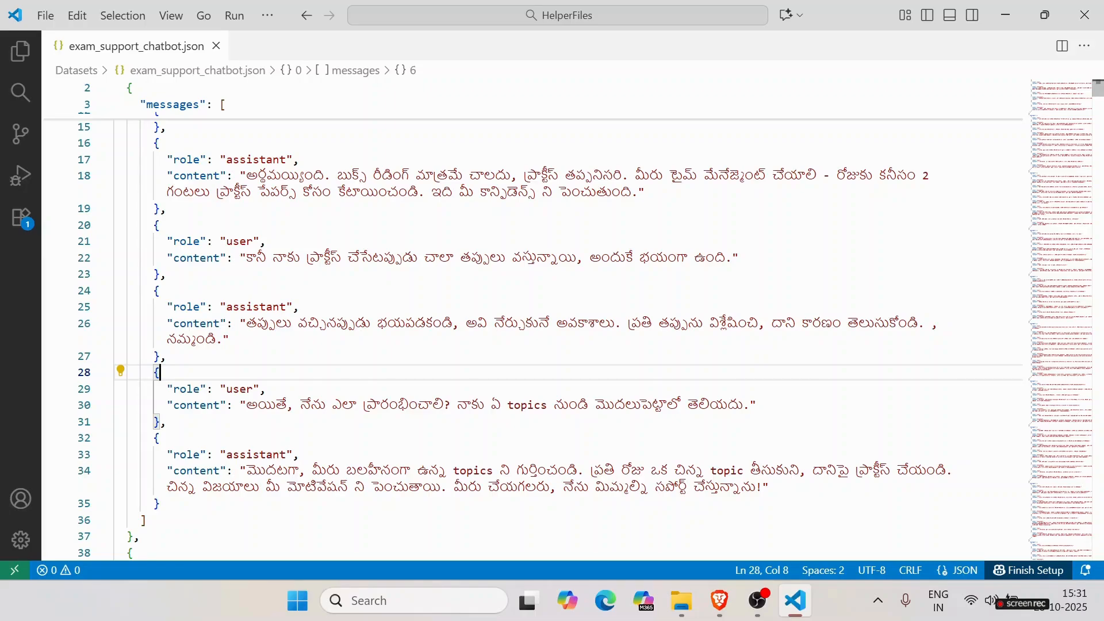
# Return to the beginning of exam_support_chatbot.json and examine the opening array, the first object and its "messages" list
pyautogui.press('Up')
pyautogui.press('Up')
pyautogui.press('Up')
pyautogui.press('Up')
pyautogui.press('Up')
pyautogui.press('Up')
pyautogui.press('Up')
pyautogui.press('Up')
pyautogui.press('Up')
pyautogui.press('Up')
pyautogui.press('Up')
pyautogui.press('Up')
pyautogui.press('Up')
pyautogui.press('Up')
pyautogui.press('Up')
pyautogui.press('Up')
pyautogui.press('Up')
pyautogui.press('Up')
pyautogui.press('Up')
pyautogui.press('Up')
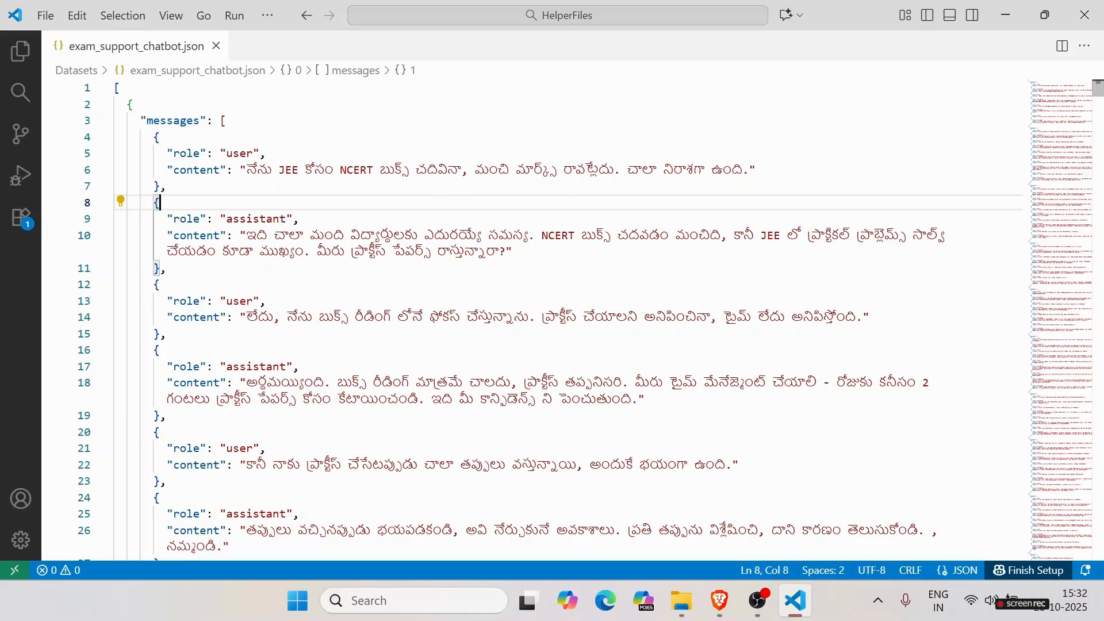
pyautogui.click(167, 268)
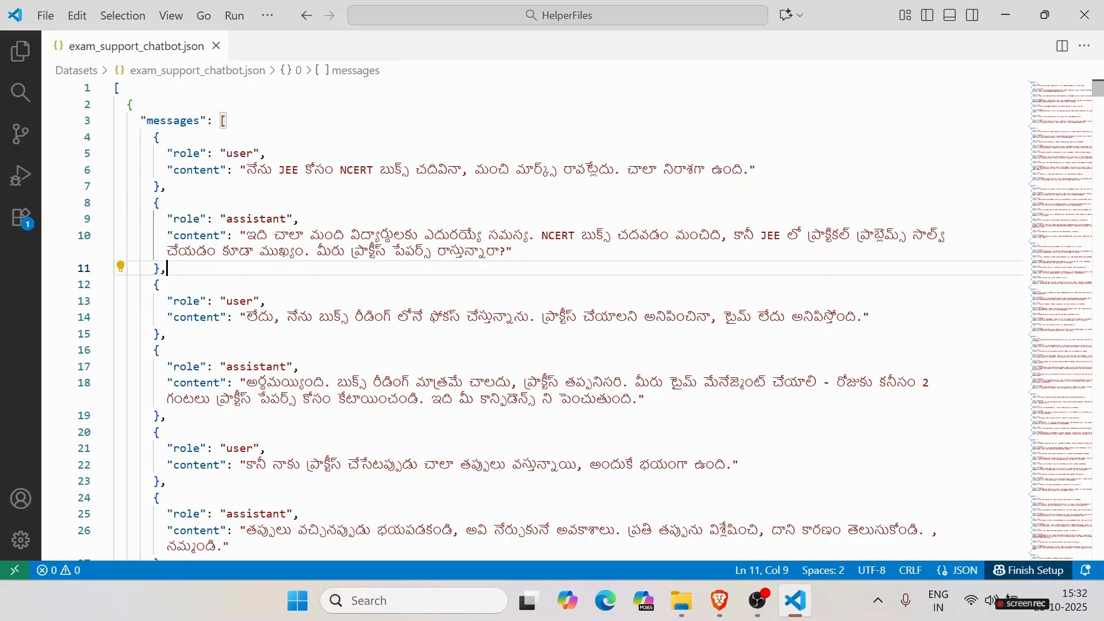
pyautogui.click(165, 119)
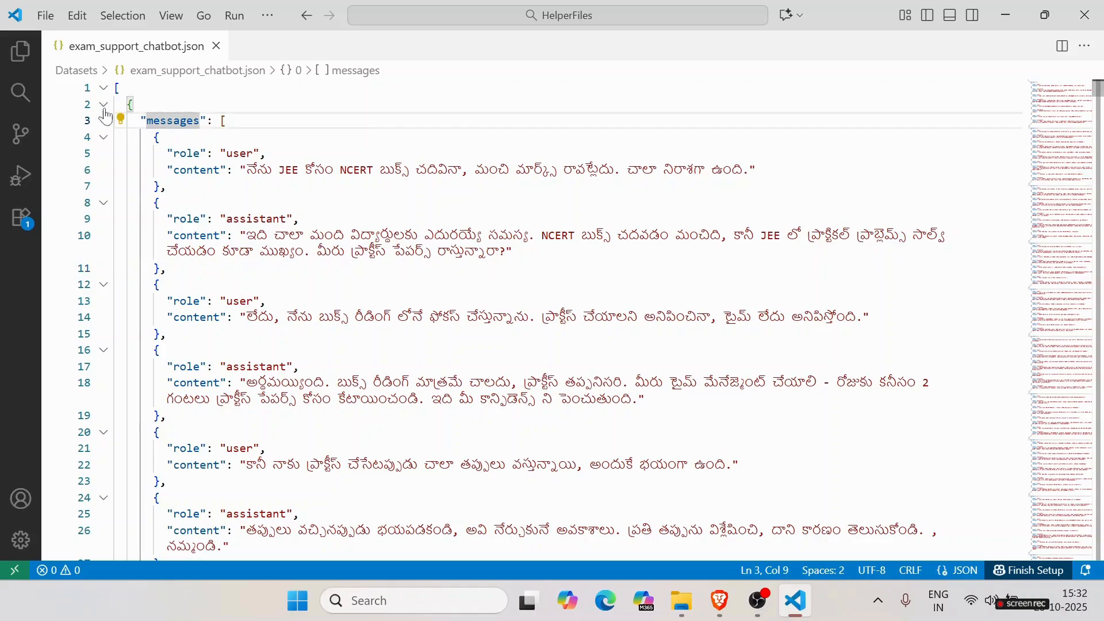
pyautogui.click(121, 105)
pyautogui.click(114, 88)
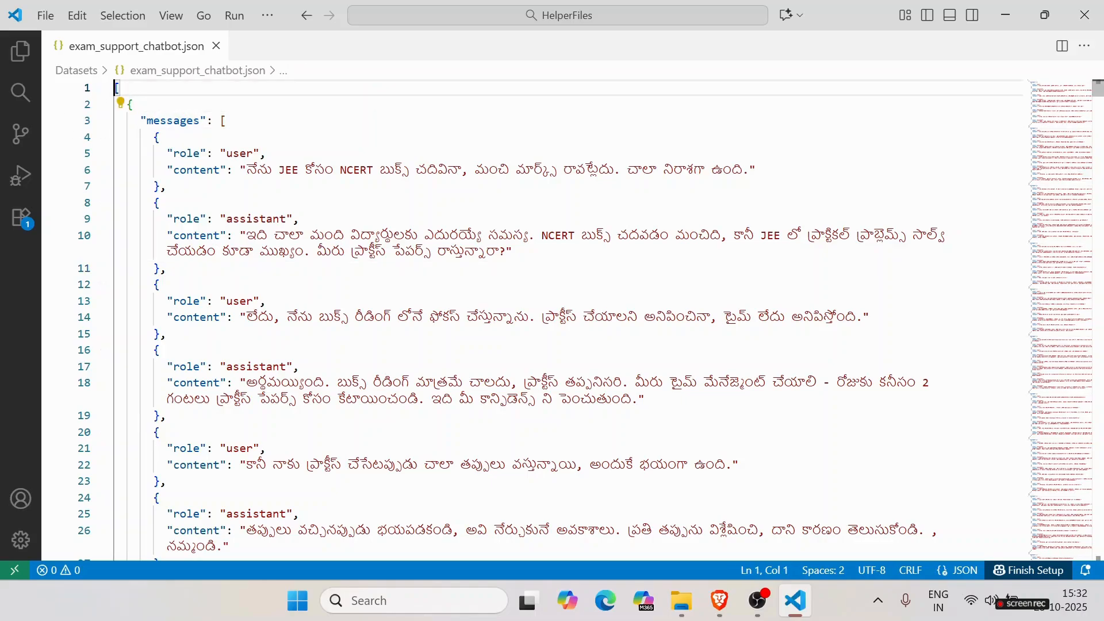
pyautogui.click(133, 104)
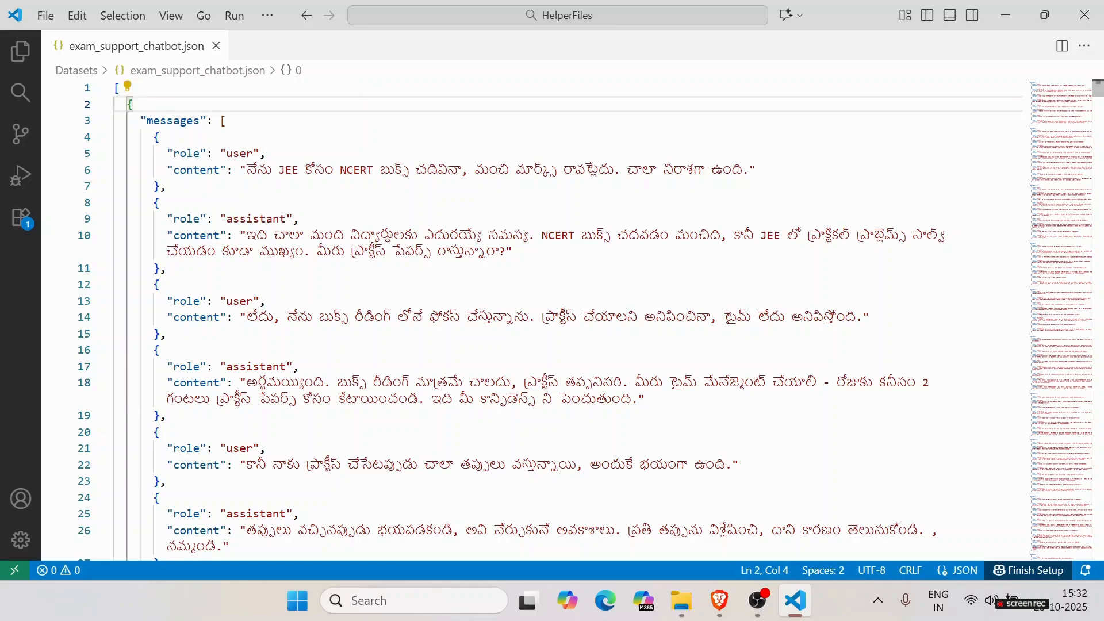
# Open emotional_conversations_shuffled.jsonl from the HelperFiles folder and examine how its message records are laid out along each line
pyautogui.click(20, 52)
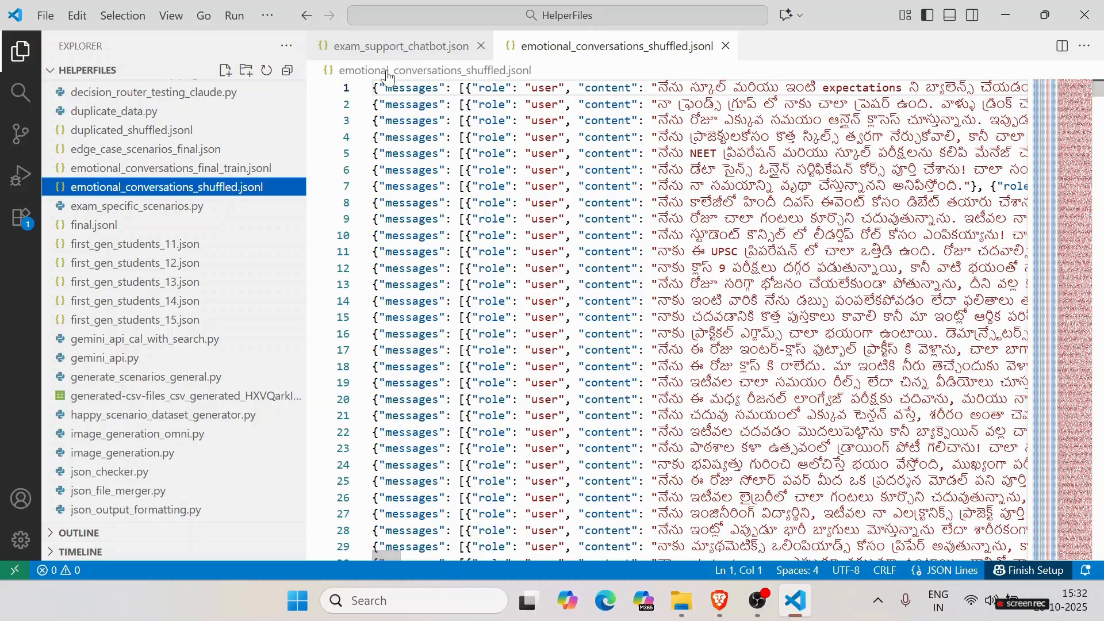
pyautogui.click(378, 88)
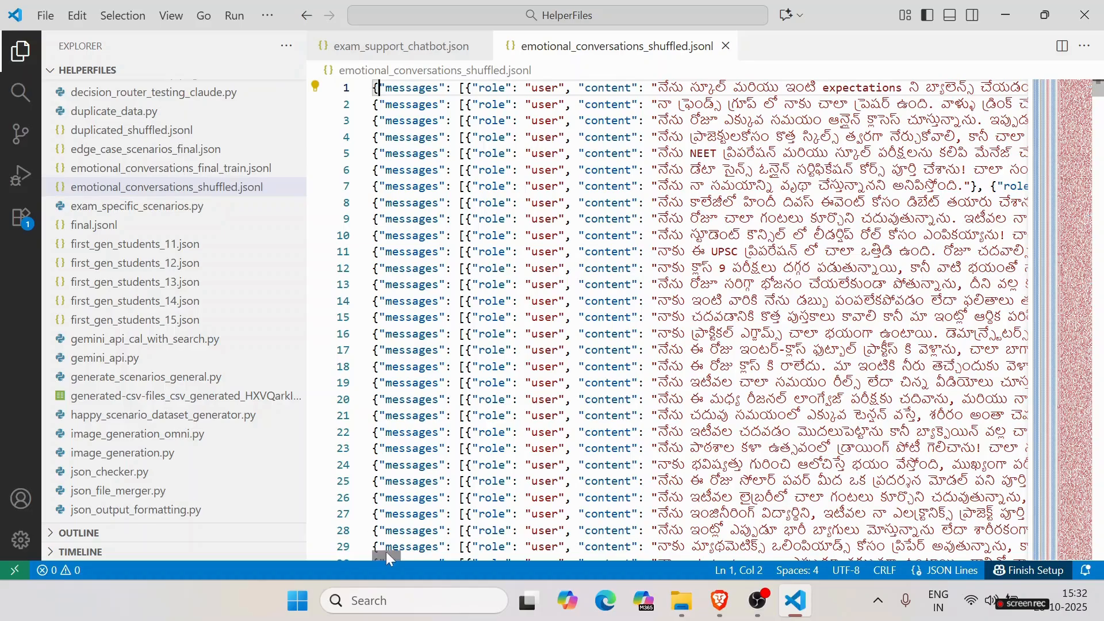
pyautogui.moveTo(386, 556); pyautogui.dragTo(728, 555)
pyautogui.moveTo(958, 560); pyautogui.dragTo(374, 584)
pyautogui.click(524, 121)
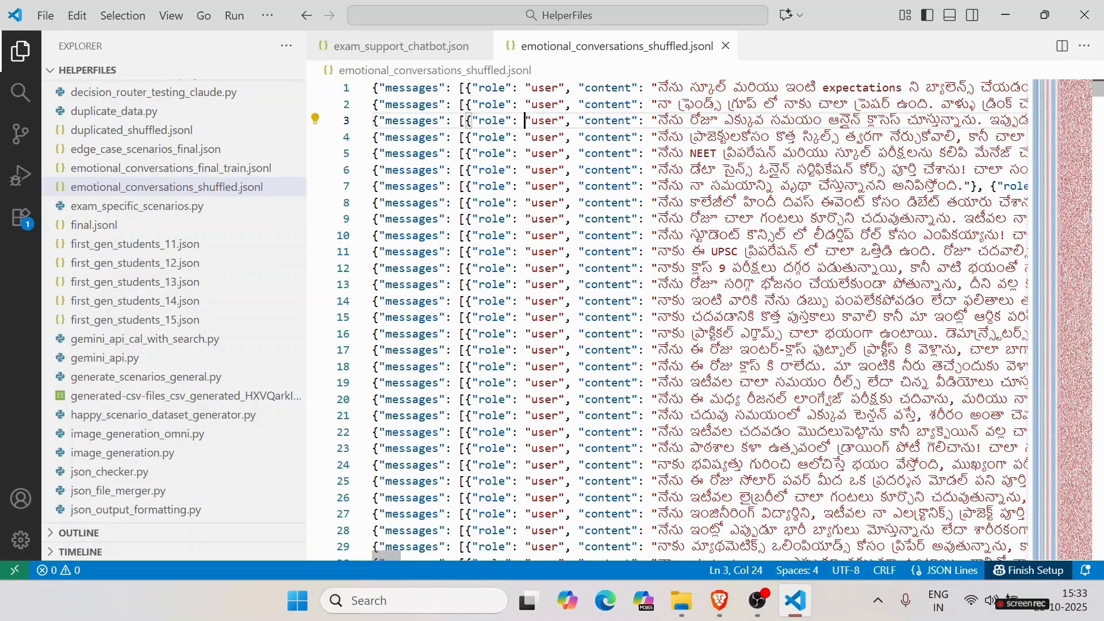
# Switch back to the Mistral fine-tuning documentation in Brave and review the section above the Text Instruct sample
pyautogui.moveTo(720, 613)
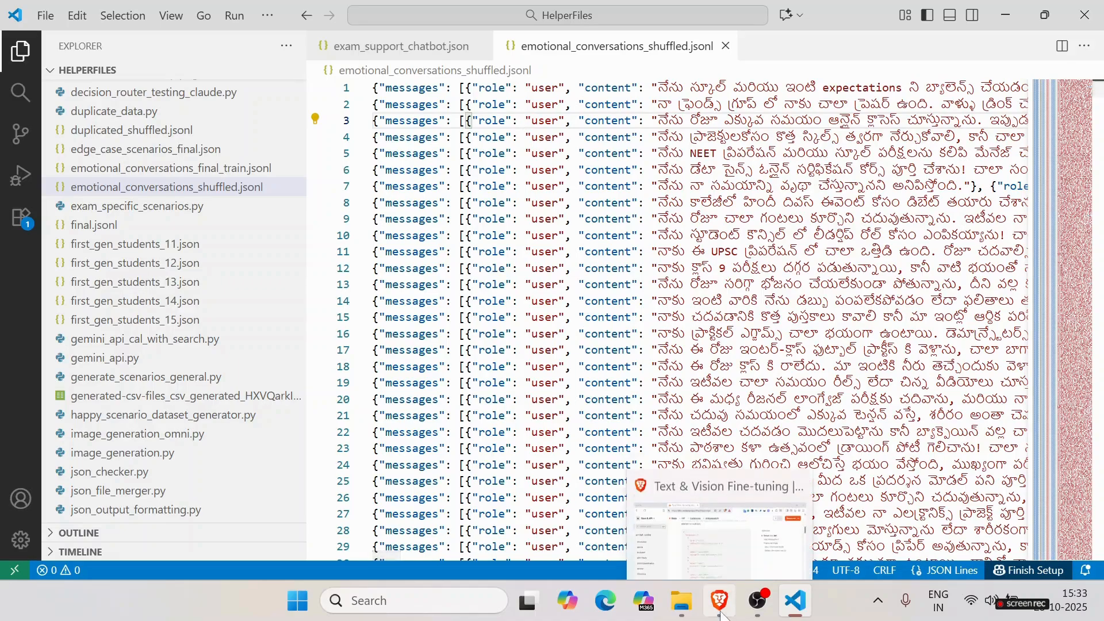
pyautogui.click(717, 533)
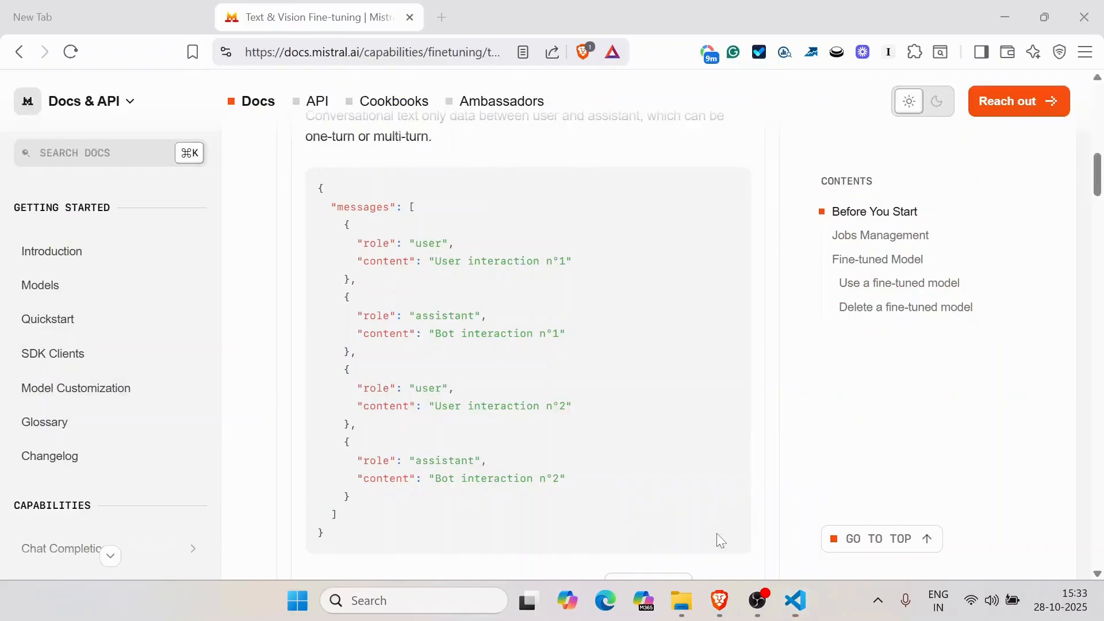
pyautogui.scroll(9, 631, 347)
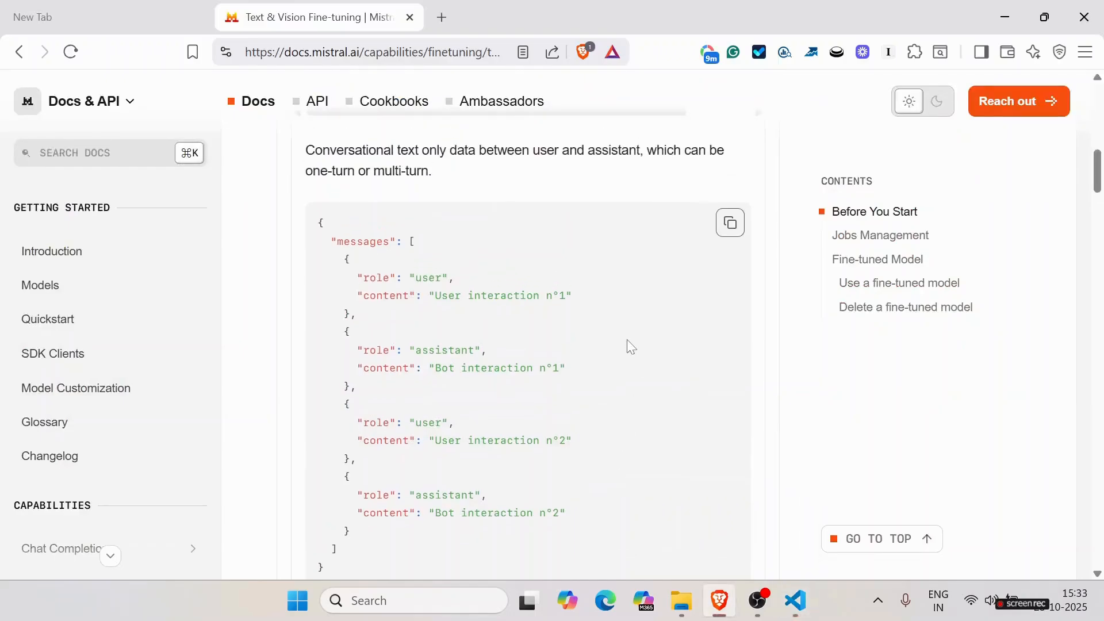
pyautogui.scroll(1, 631, 346)
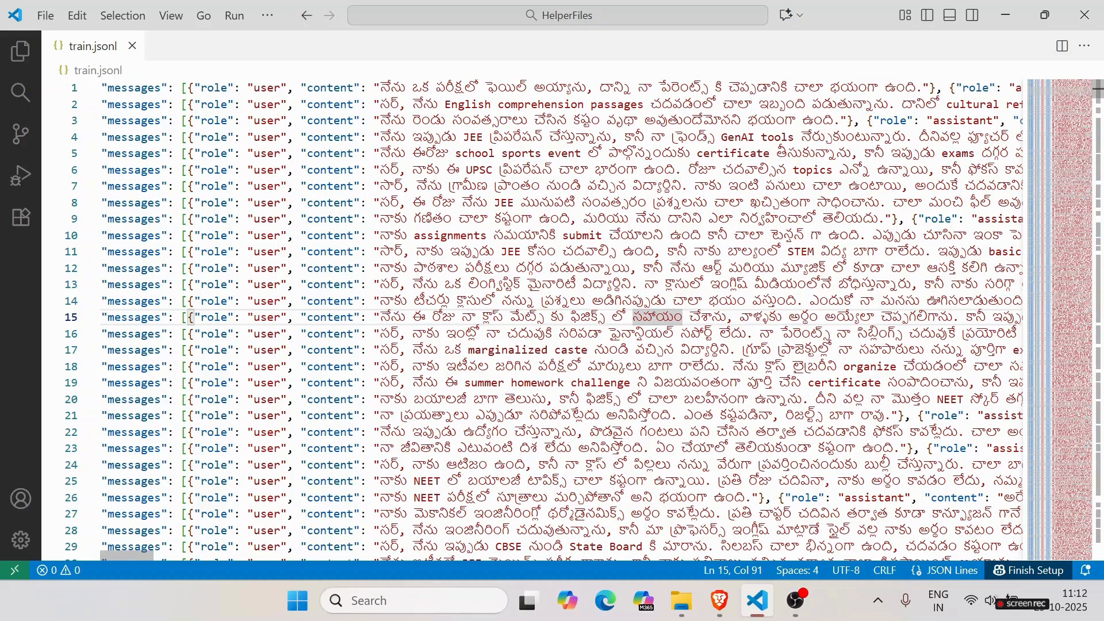
# Switch to the Mistral plans page in Brave and review the Scale plan's fine-tuning API access and API data-use terms
pyautogui.hotkey('alt', 'Tab')
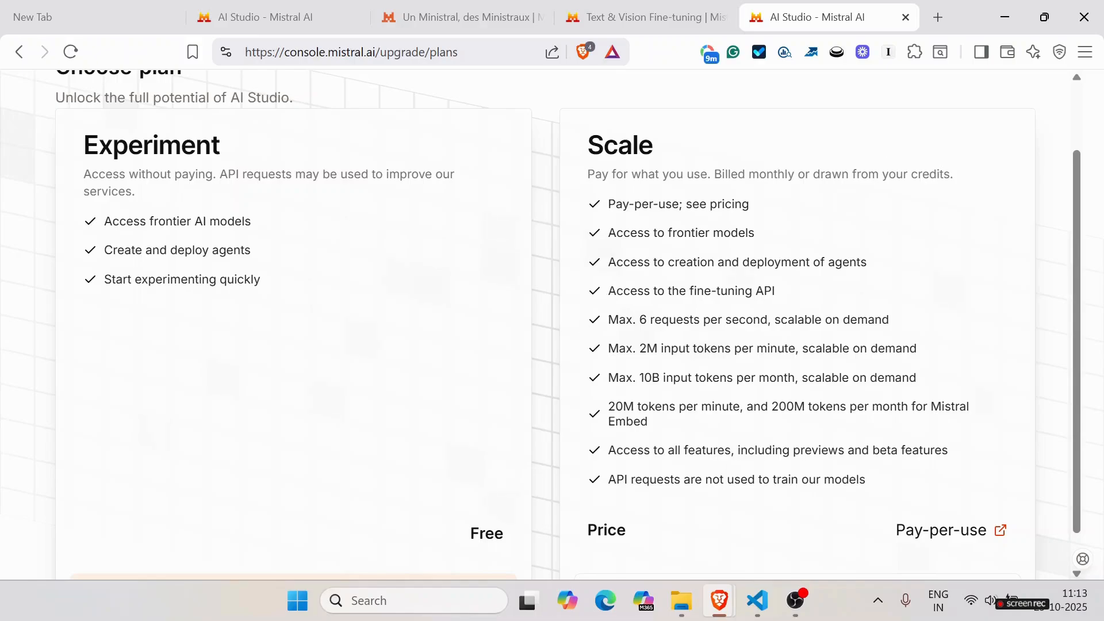
pyautogui.moveTo(608, 294); pyautogui.dragTo(777, 294)
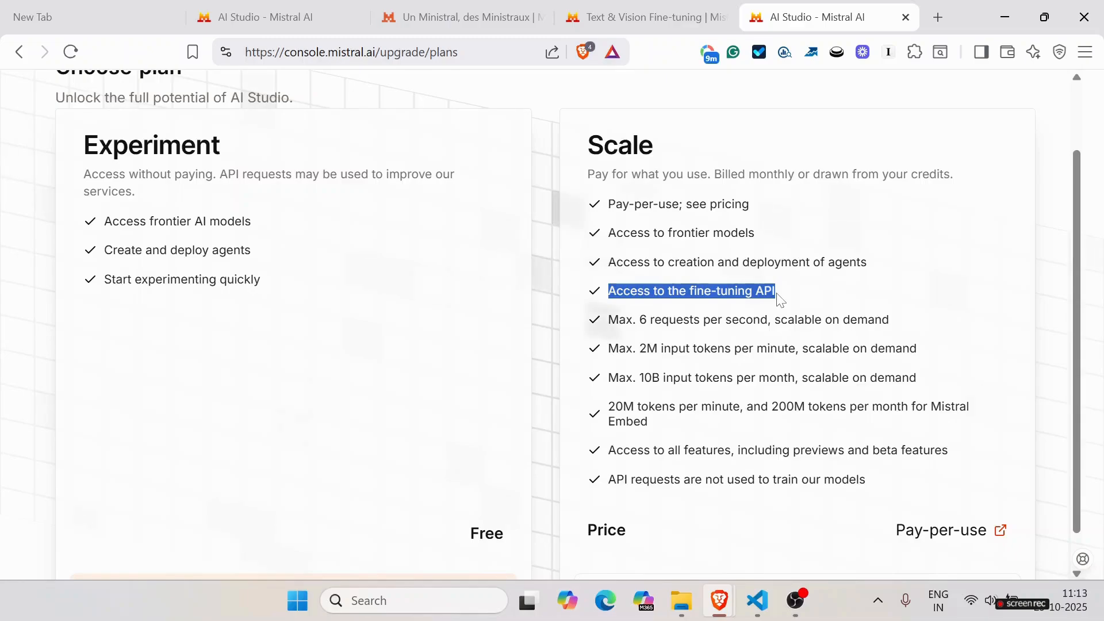
pyautogui.scroll(-1, 1073, 452)
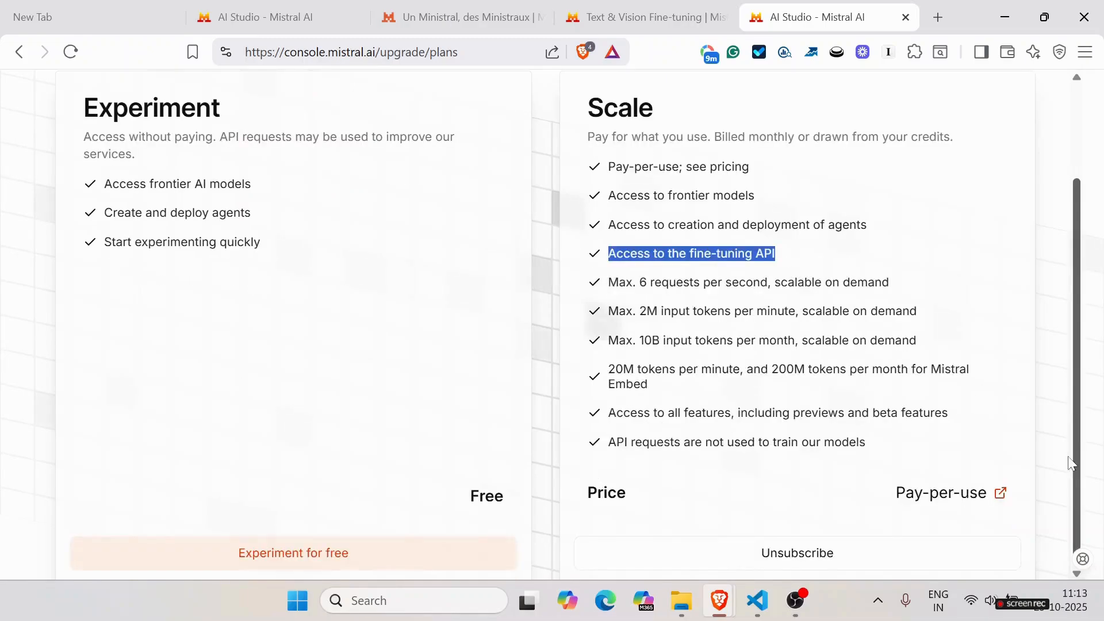
pyautogui.scroll(1, 1072, 437)
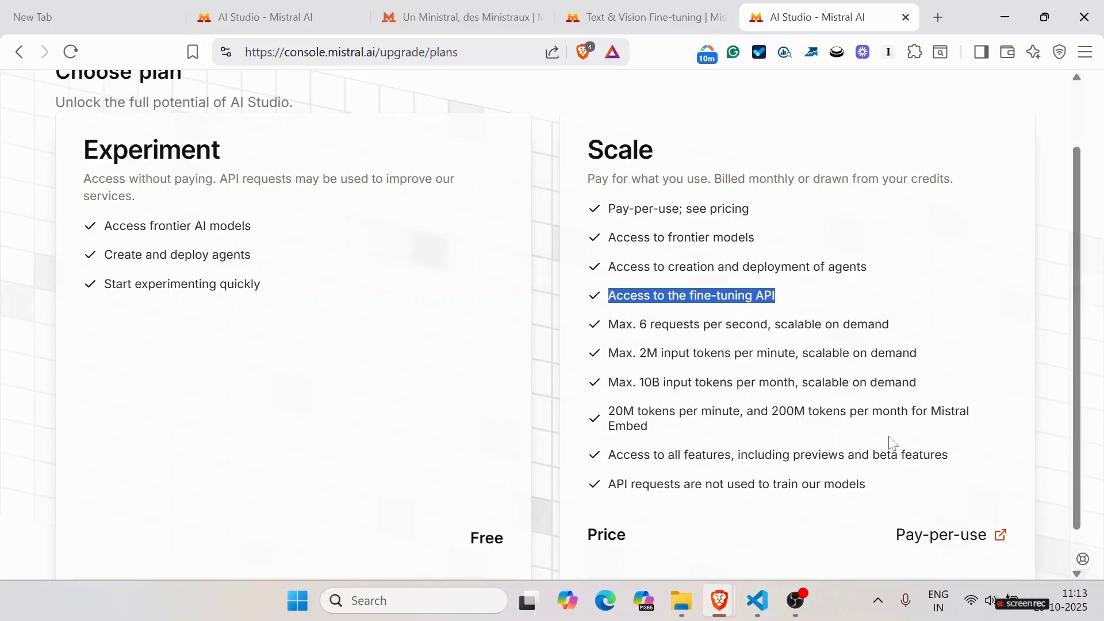
pyautogui.click(793, 313)
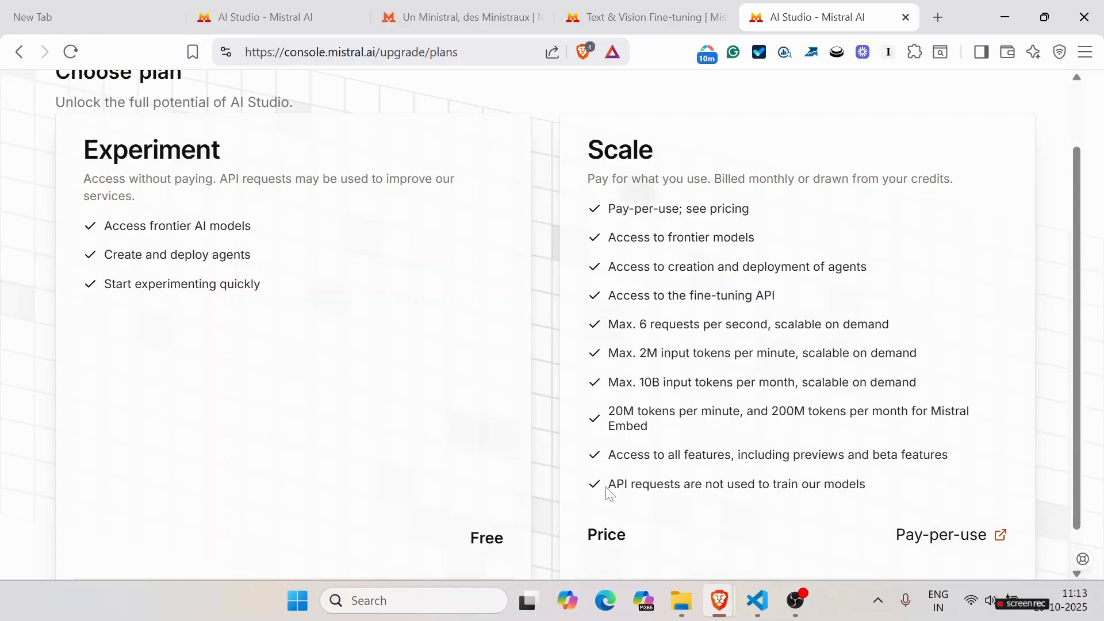
pyautogui.moveTo(610, 494); pyautogui.dragTo(876, 492)
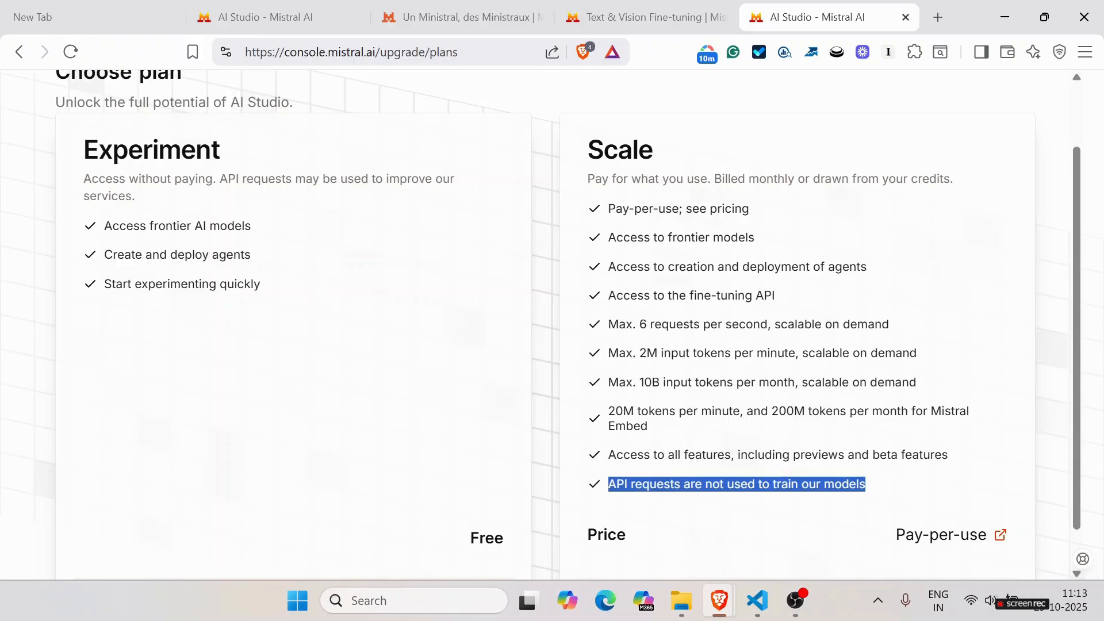
pyautogui.click(893, 369)
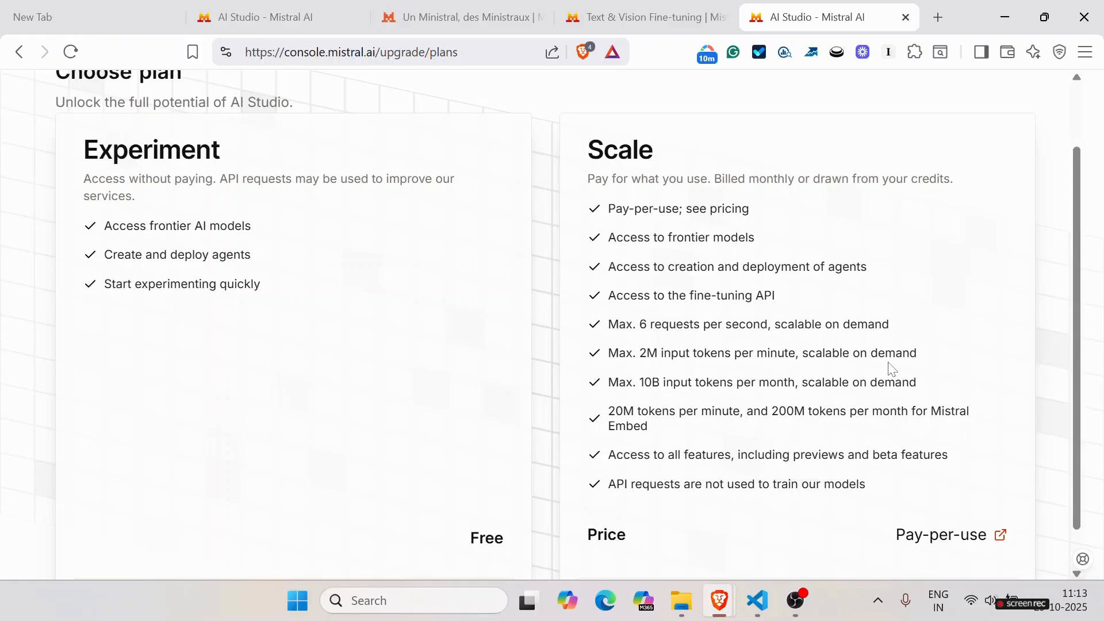
# Start a new model fine-tuning setup from the AI Studio home page and choose Completion as the model type
pyautogui.click(307, 8)
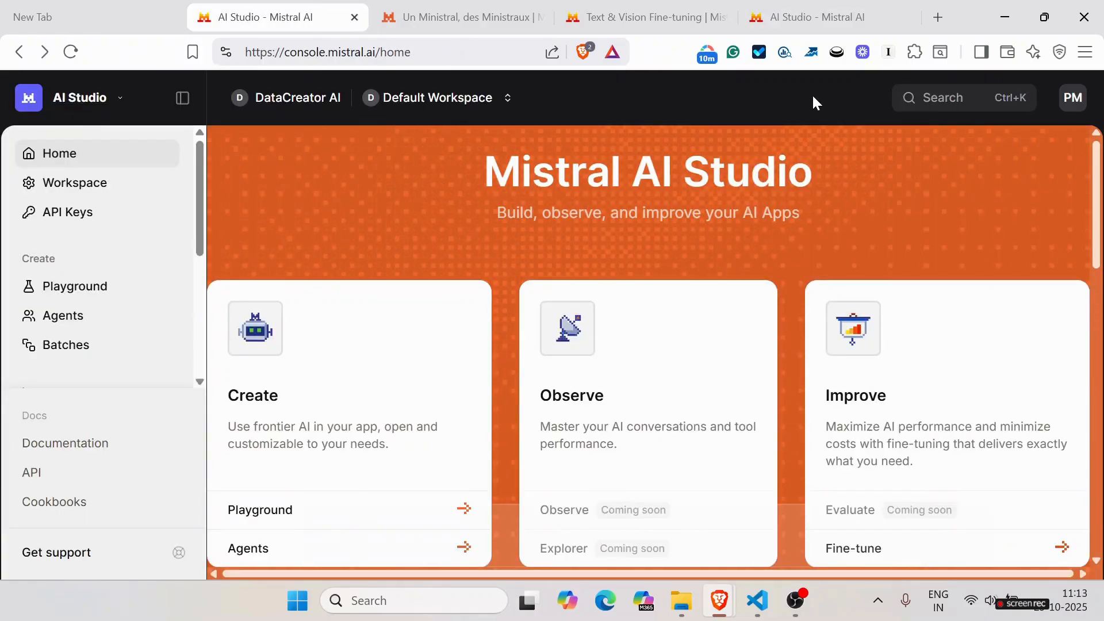
pyautogui.scroll(-8, 649, 345)
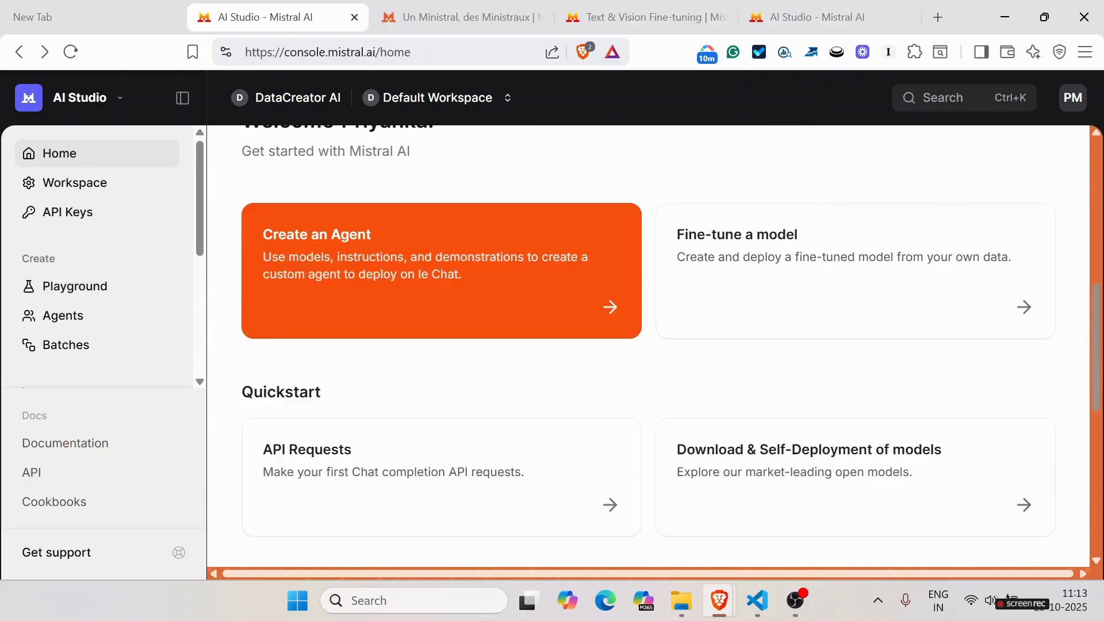
pyautogui.click(866, 249)
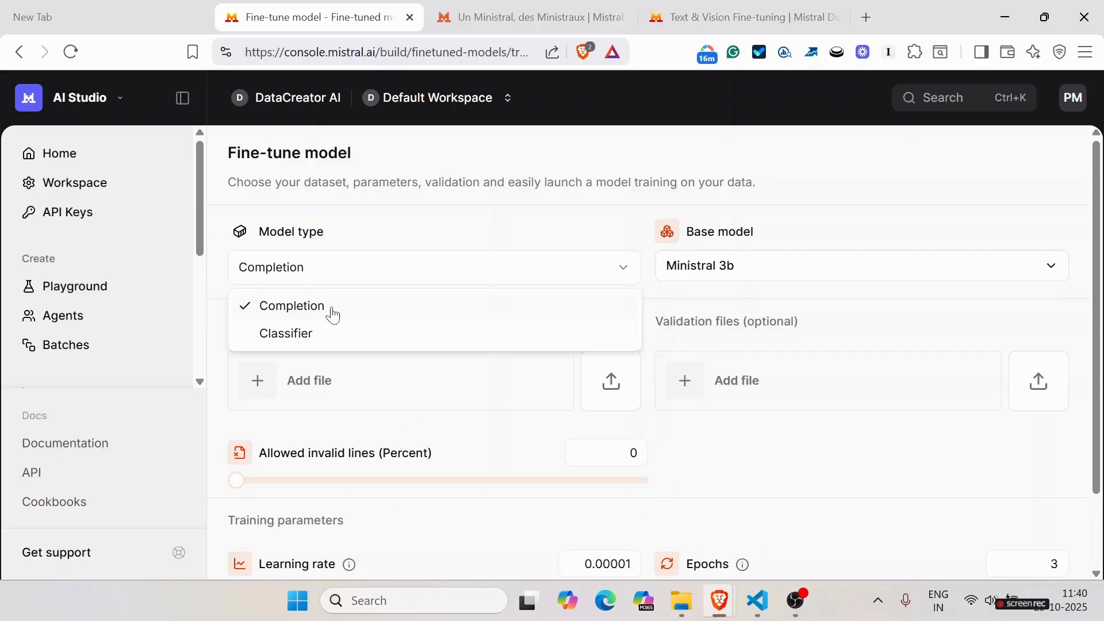
pyautogui.click(331, 190)
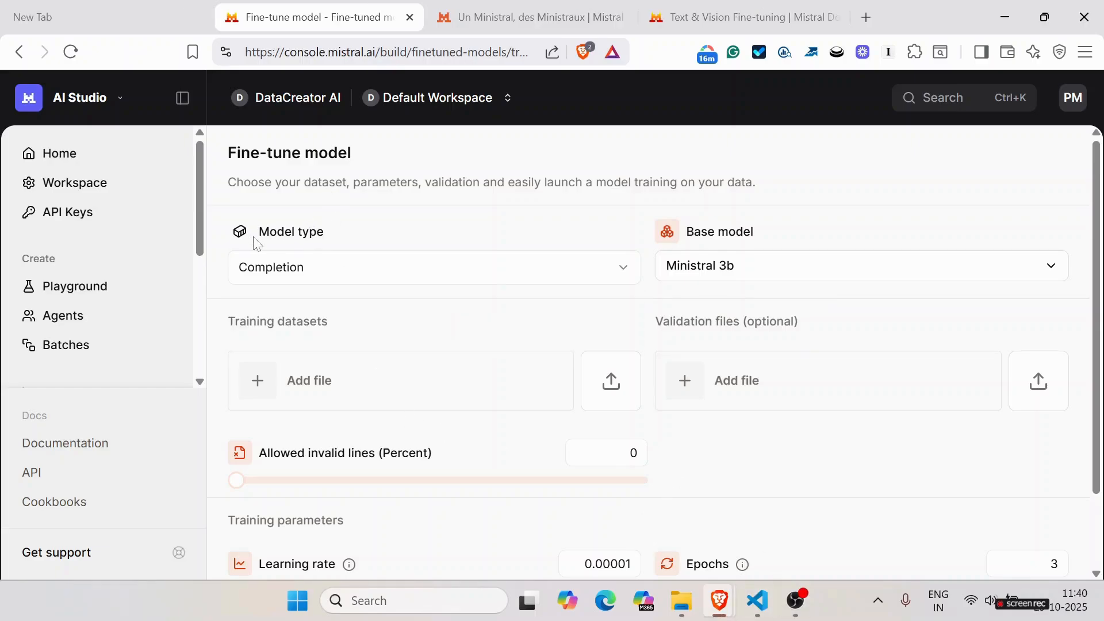
pyautogui.click(324, 275)
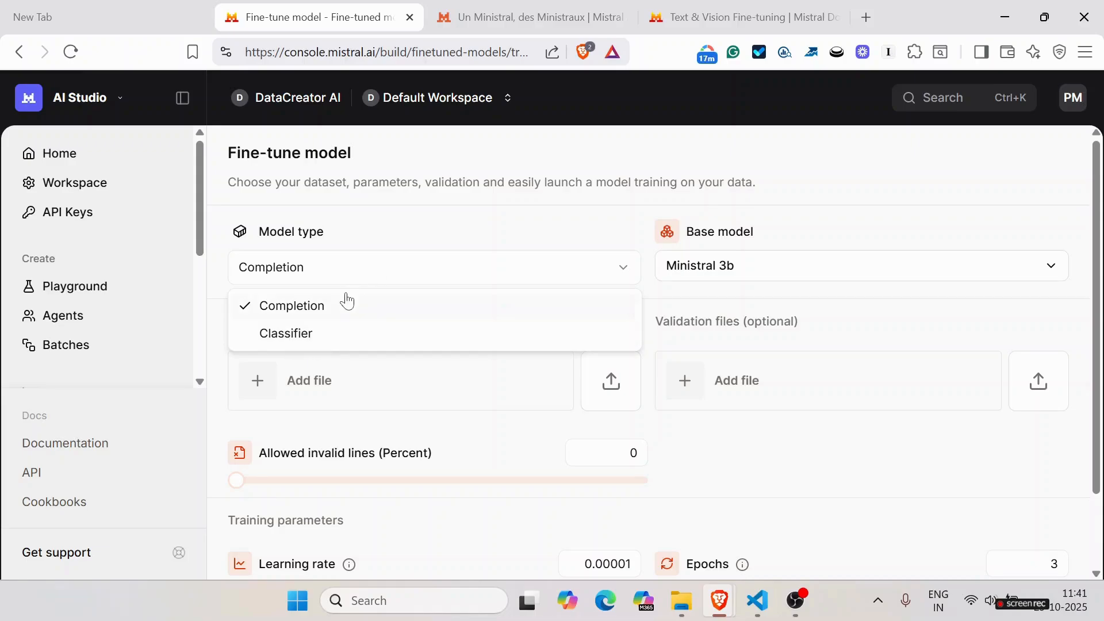
pyautogui.click(326, 317)
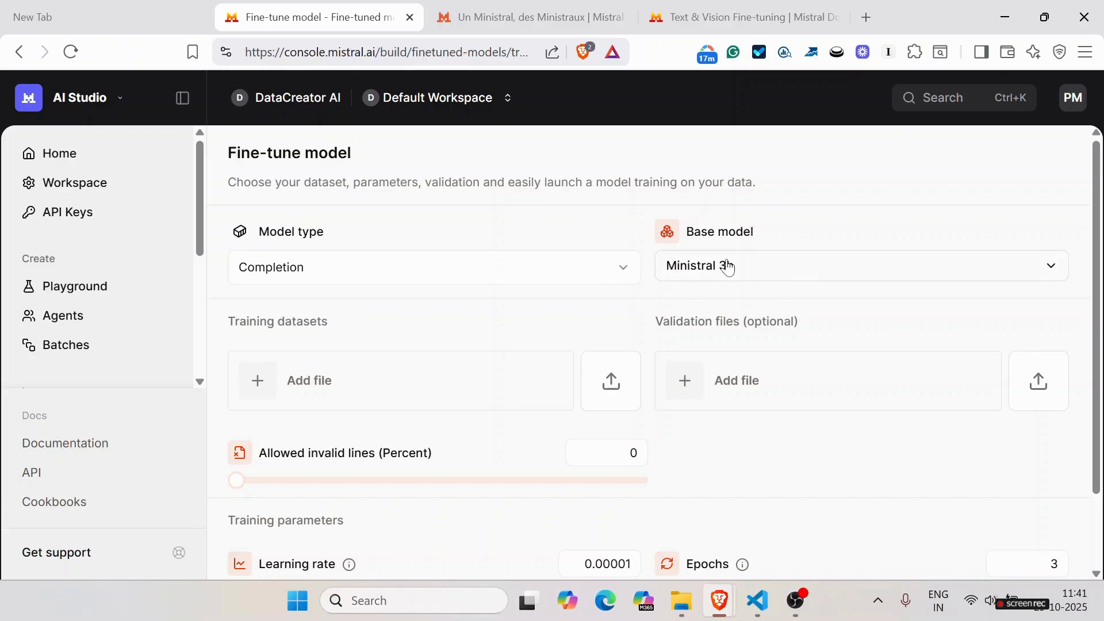
# Review the available base models and the token pricing details for Ministral 3b, keeping it as the base model
pyautogui.click(728, 266)
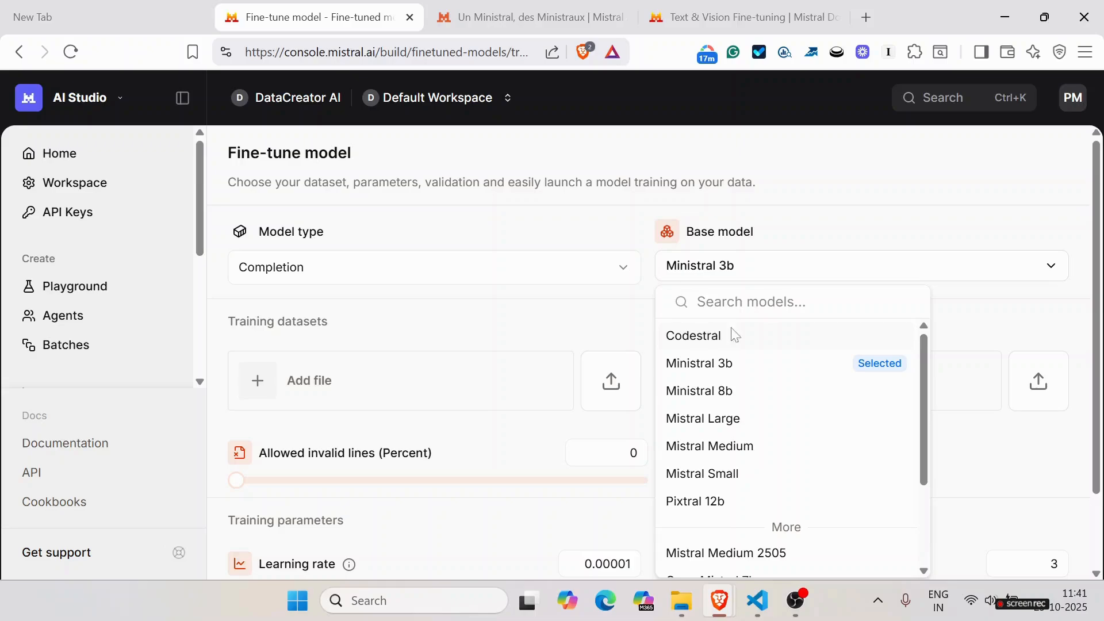
pyautogui.moveTo(714, 365)
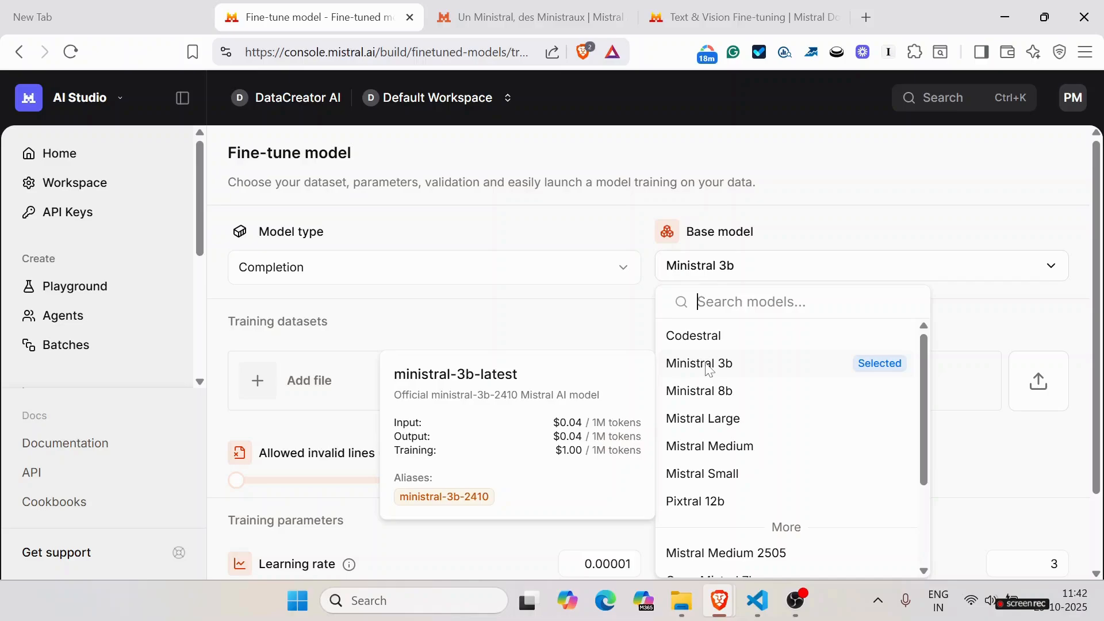
pyautogui.click(514, 339)
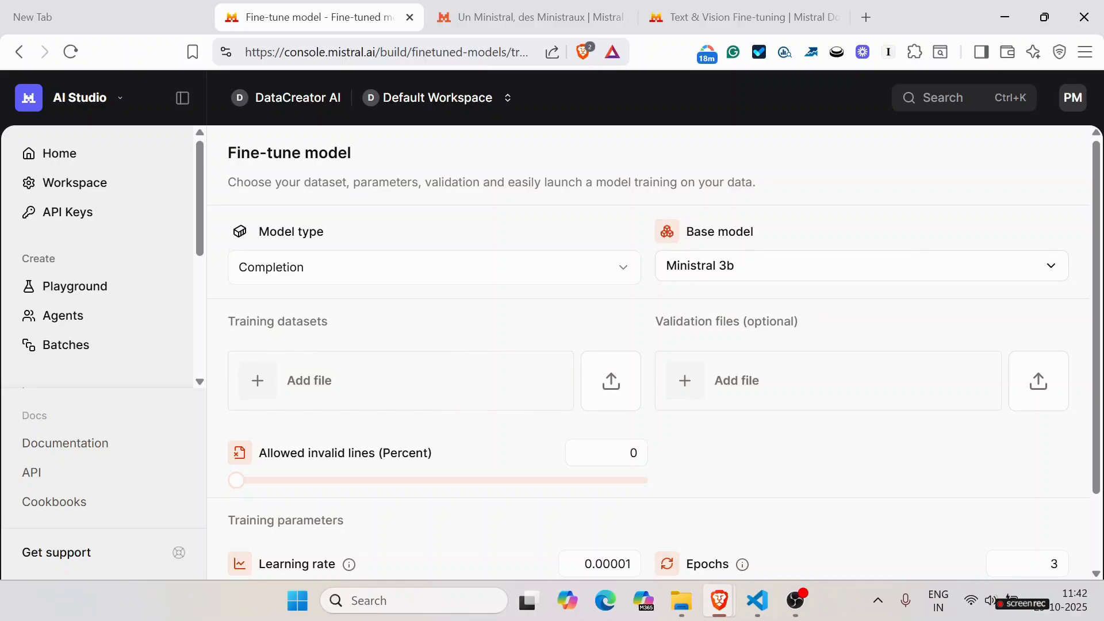
# Add the existing train.jsonl as the training dataset and valid.jsonl as the validation file
pyautogui.click(477, 406)
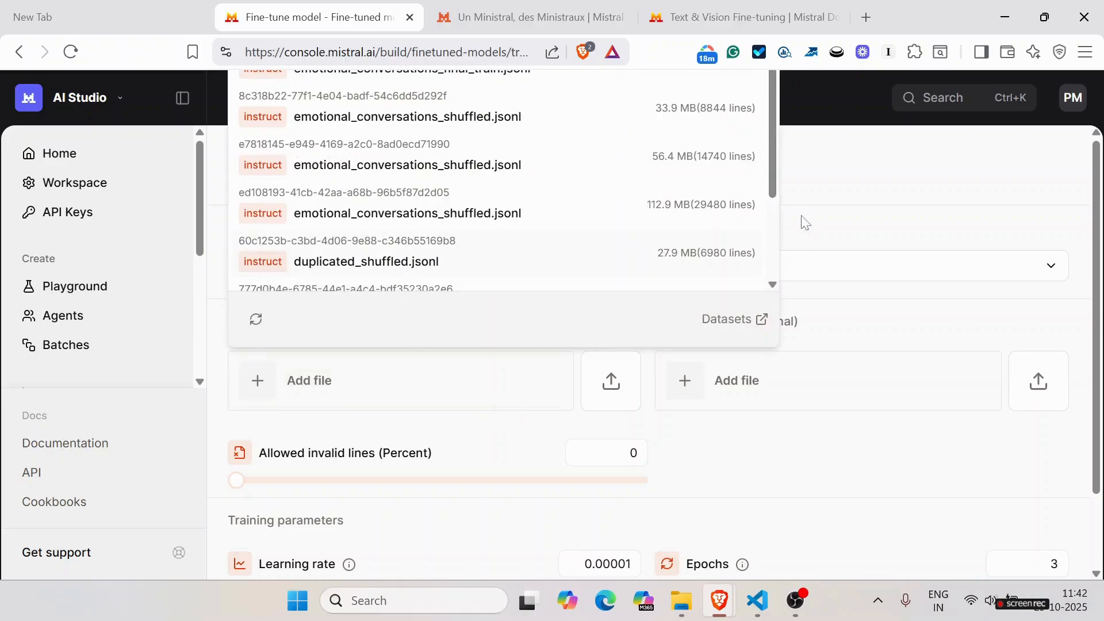
pyautogui.scroll(-2, 772, 256)
pyautogui.click(561, 279)
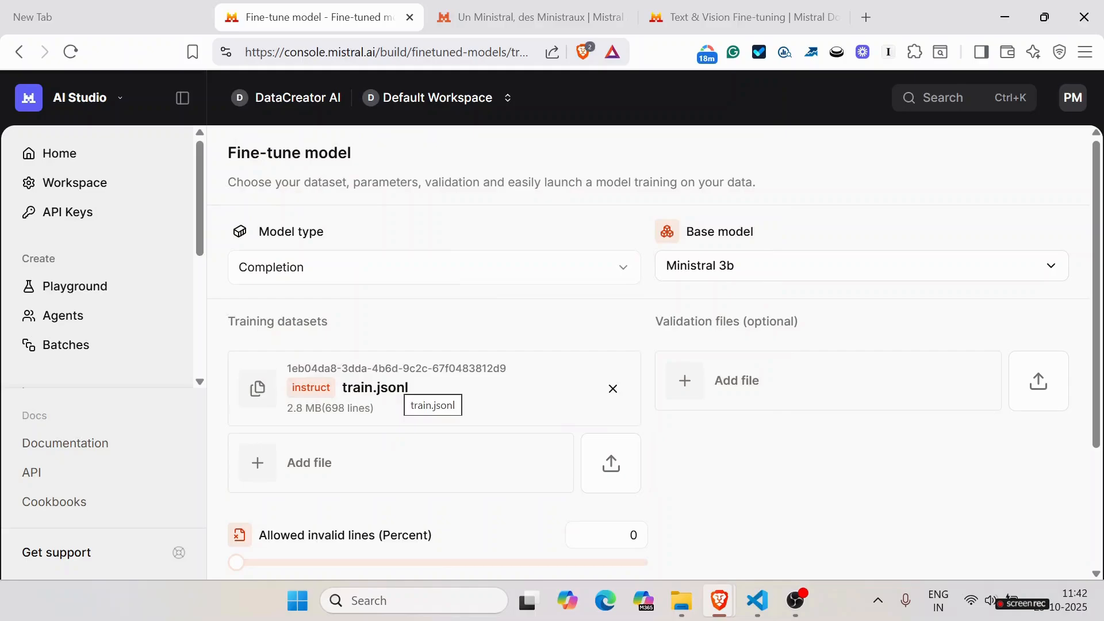
pyautogui.click(841, 384)
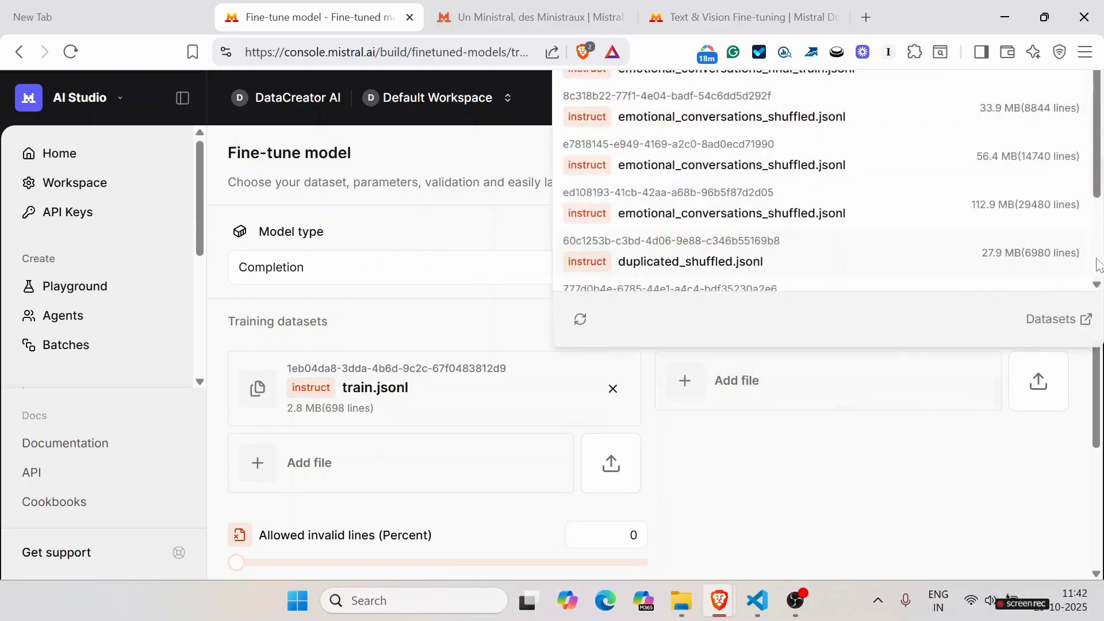
pyautogui.scroll(-3, 983, 281)
pyautogui.click(895, 237)
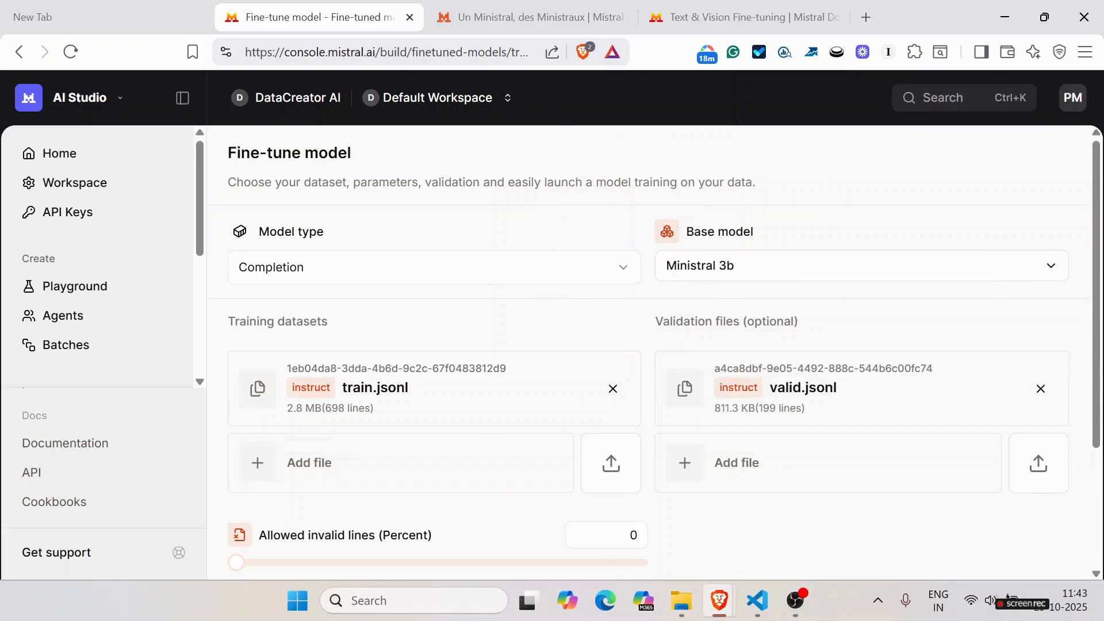
# Check the accepted format and maximum size for uploading a new training file, then dismiss the upload dialog
pyautogui.scroll(-3, 655, 345)
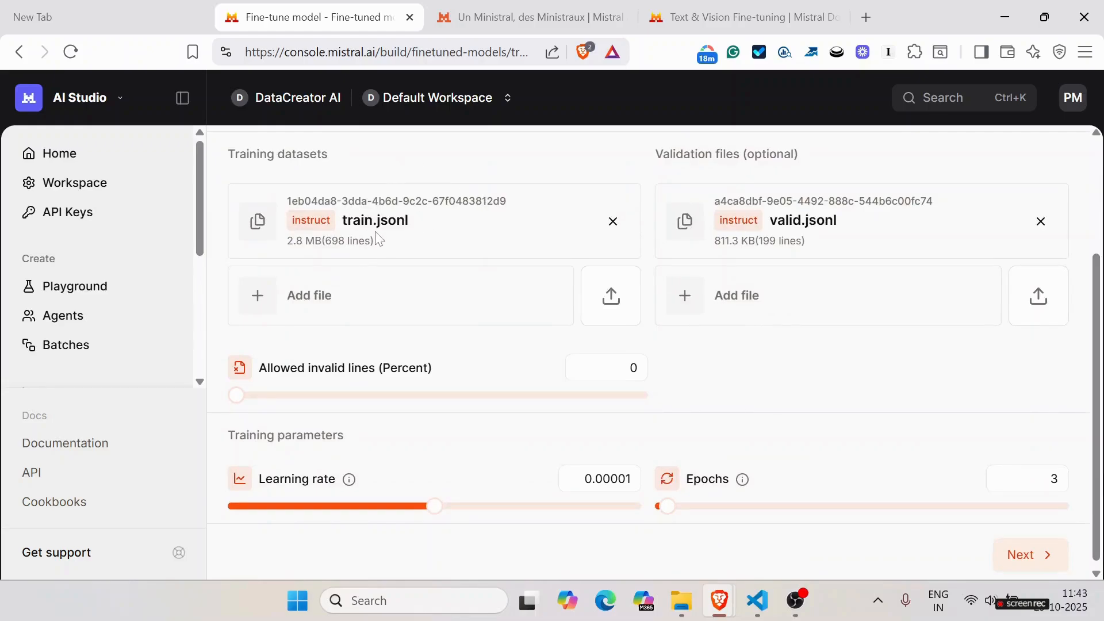
pyautogui.click(616, 297)
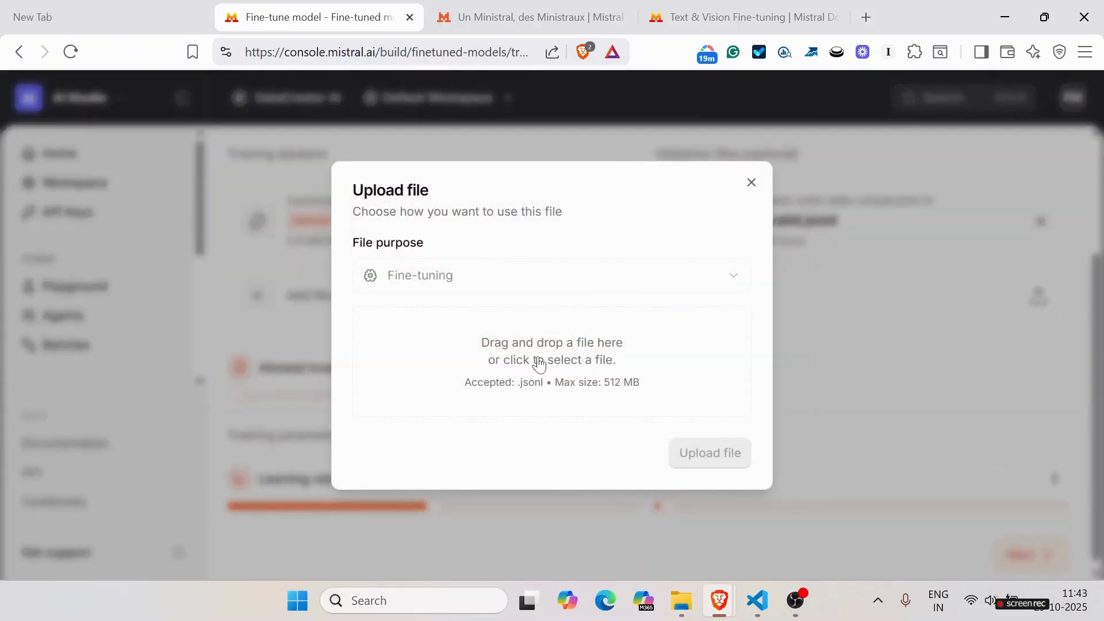
pyautogui.click(752, 182)
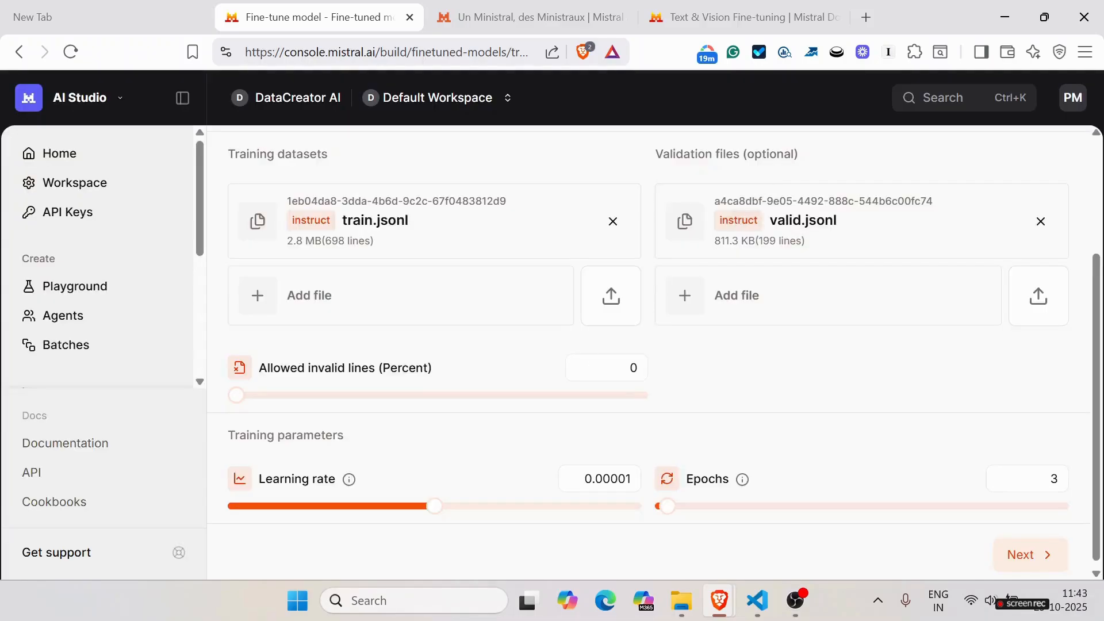
pyautogui.click(612, 298)
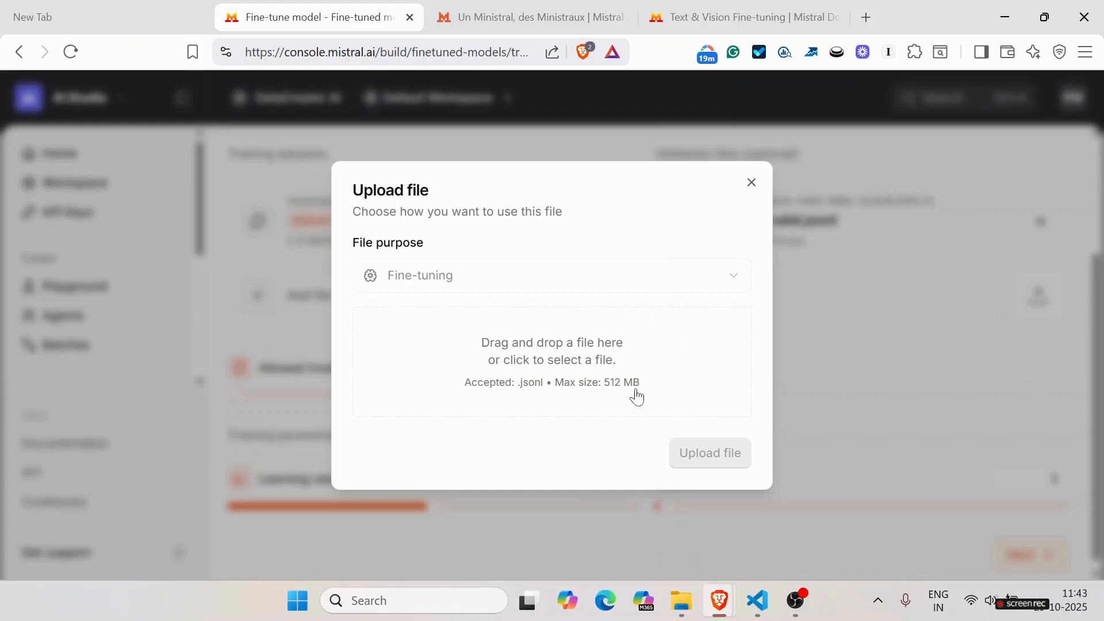
pyautogui.click(751, 184)
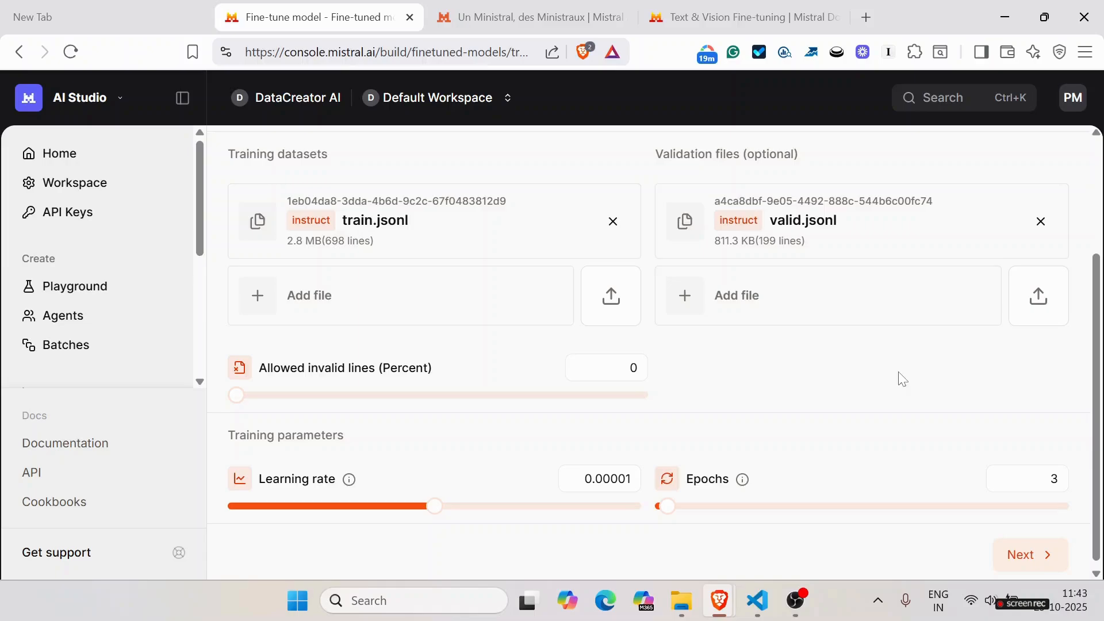
# Try to upload train_invalid.jsonl from the HelperFiles folder as a fine-tuning training file, then dismiss the upload dialog
pyautogui.click(614, 315)
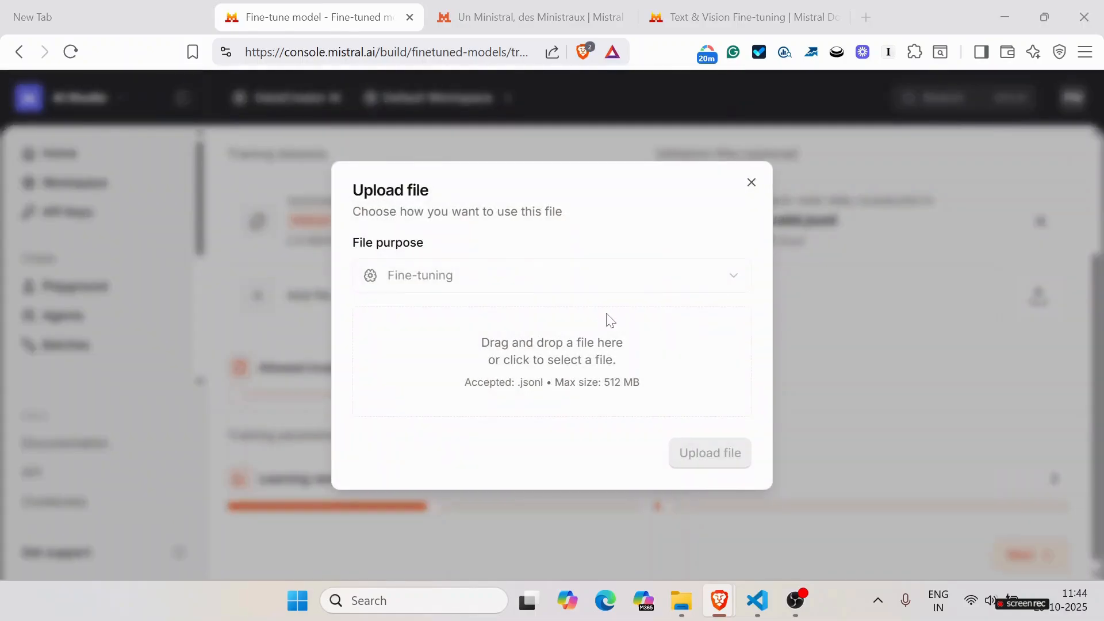
pyautogui.click(609, 320)
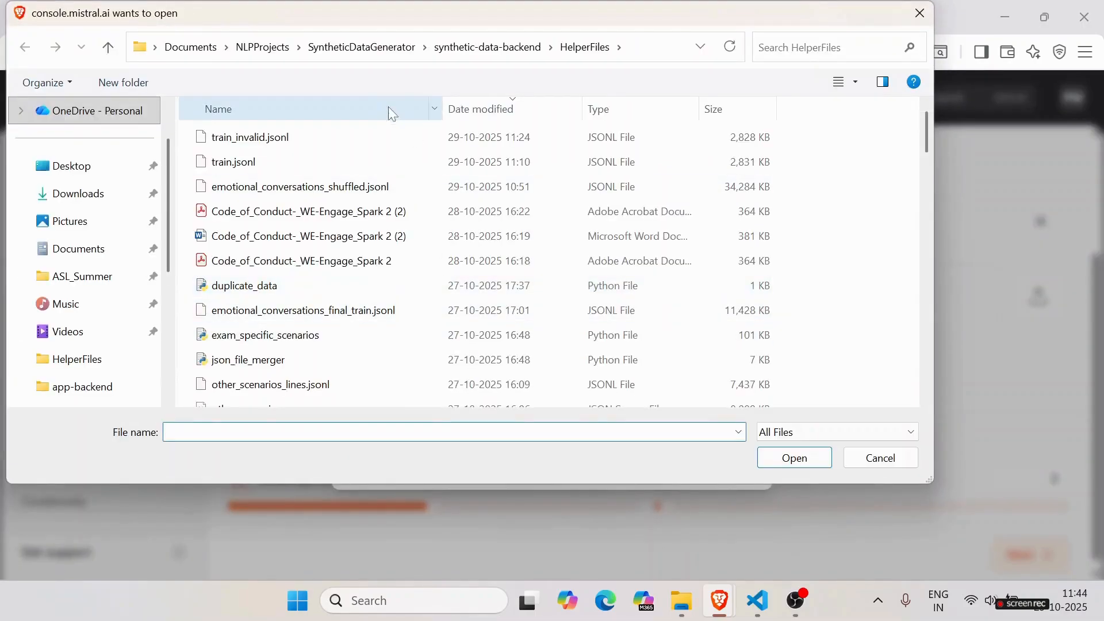
pyautogui.doubleClick(345, 137)
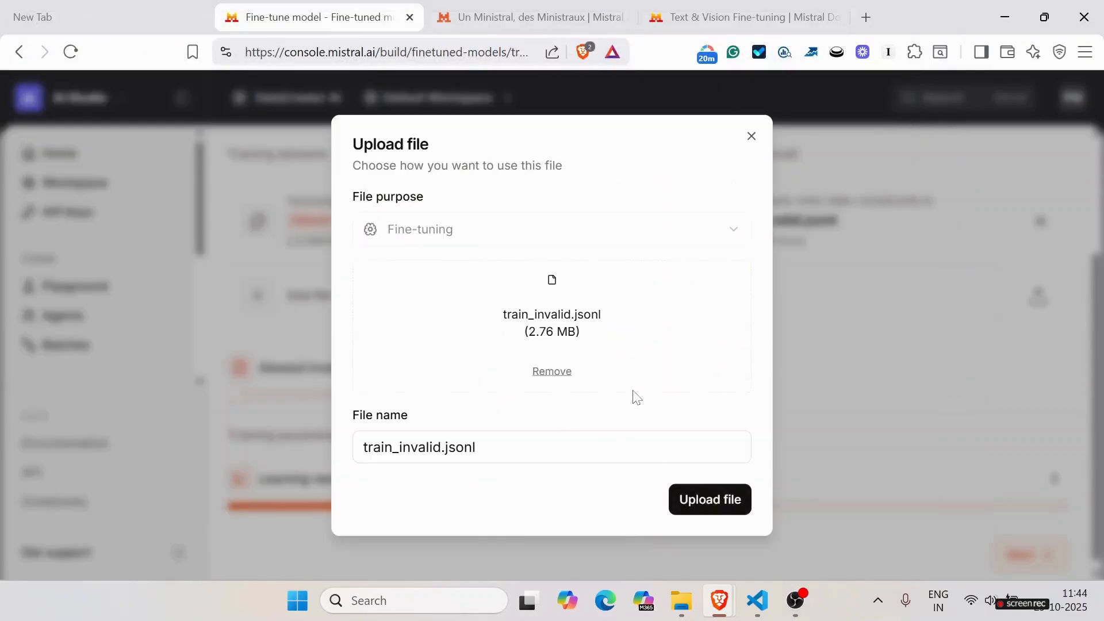
pyautogui.click(704, 497)
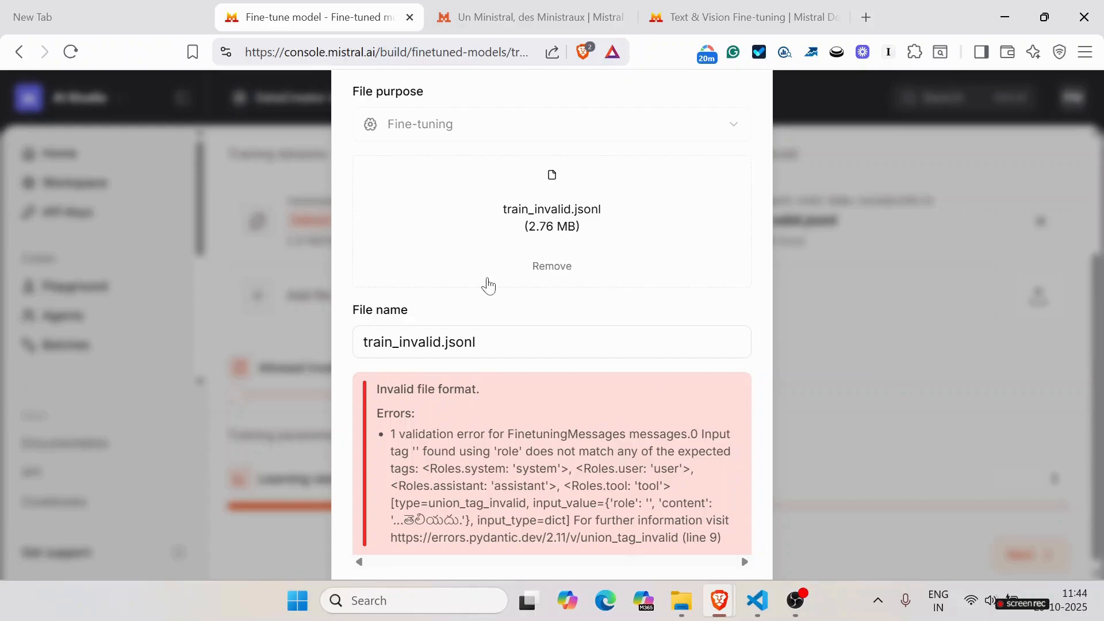
pyautogui.click(900, 435)
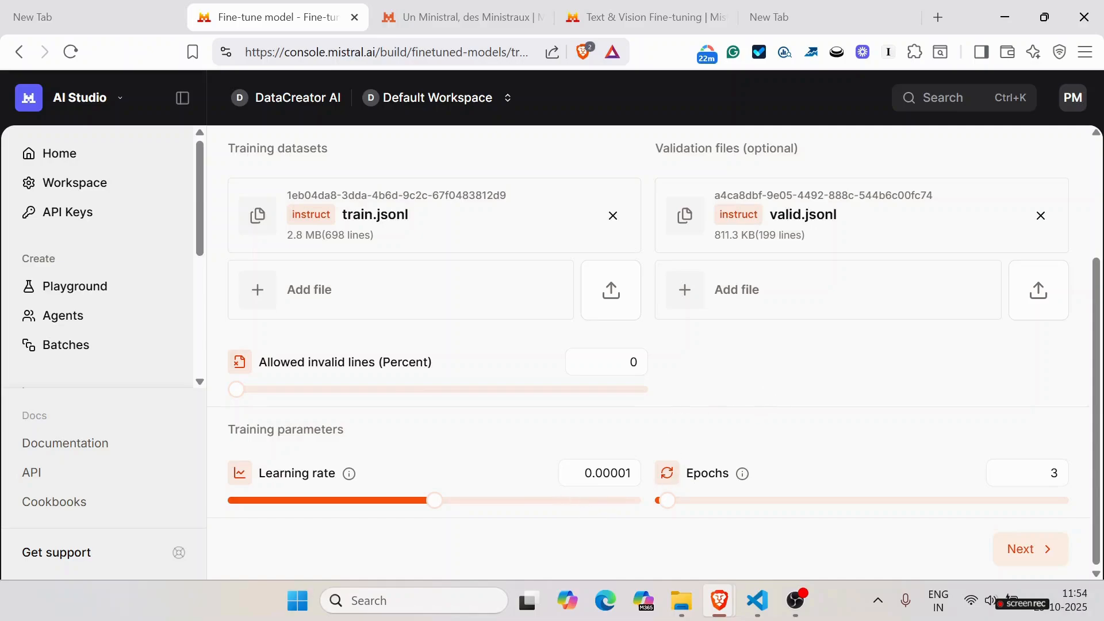
# Review the fine-tuning documentation's FAQ on epochs and recommended learning rate, then return to the Fine-tune model page
pyautogui.hotkey('ctrl', 'Tab')
pyautogui.hotkey('ctrl', 'Tab')
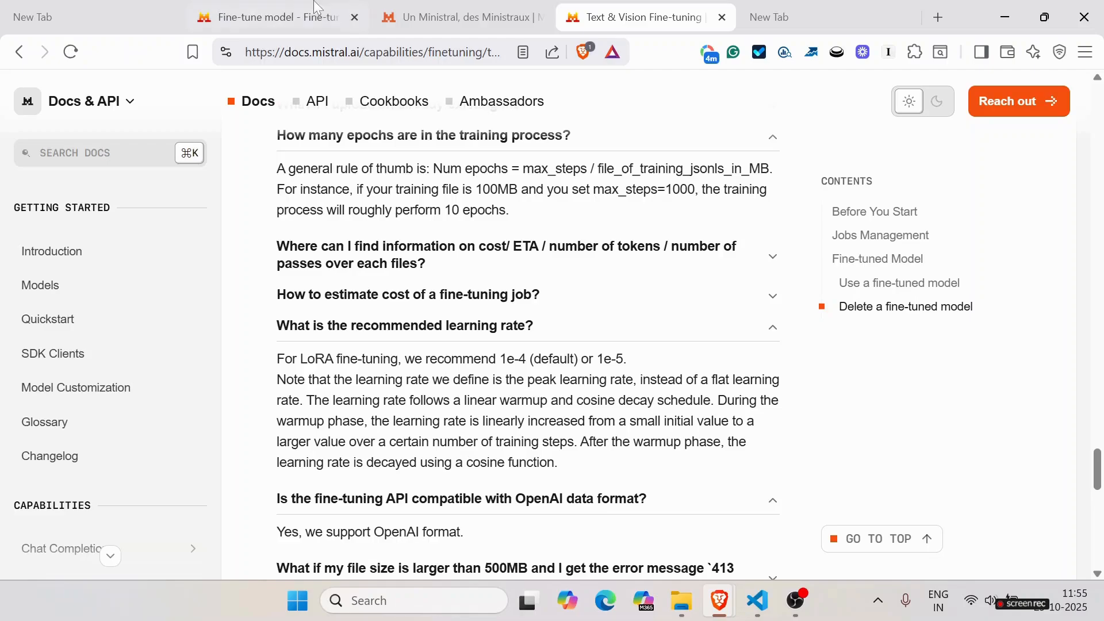
pyautogui.click(296, 6)
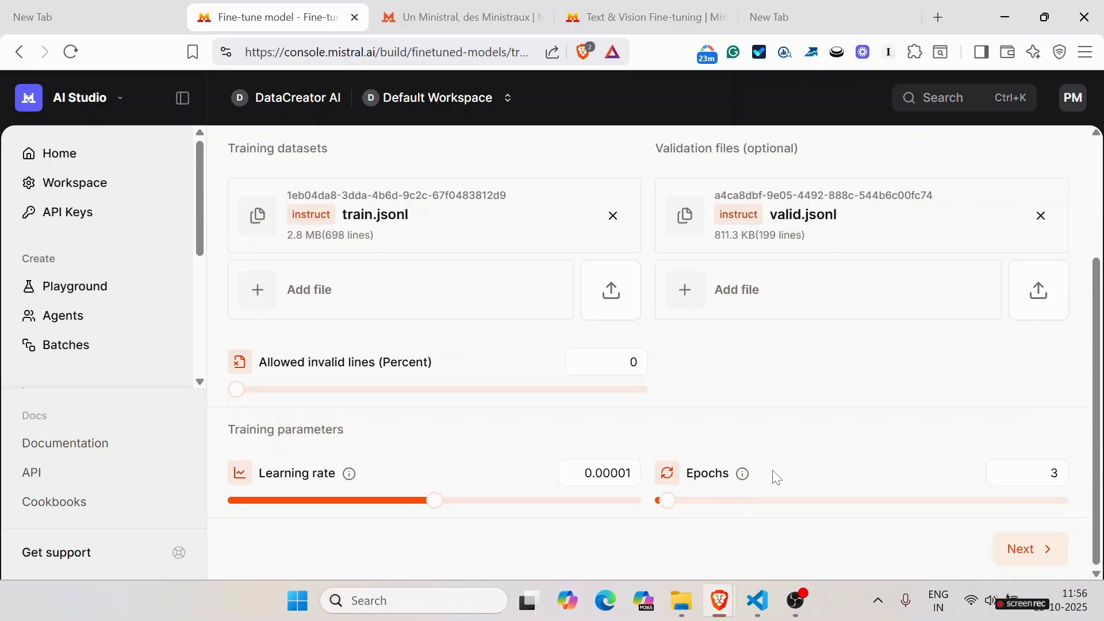
# Launch the fine-tuning job with a learning rate of 0.00001 and 3 epochs, then review its training and validation metrics
pyautogui.click(1027, 553)
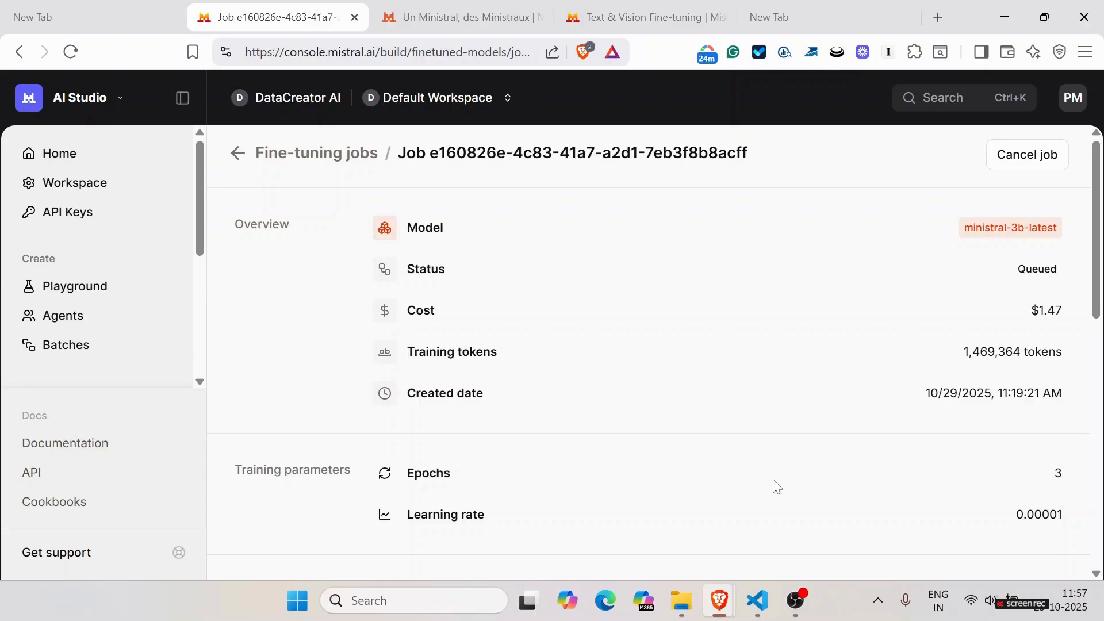
pyautogui.moveTo(1097, 273); pyautogui.dragTo(1097, 492)
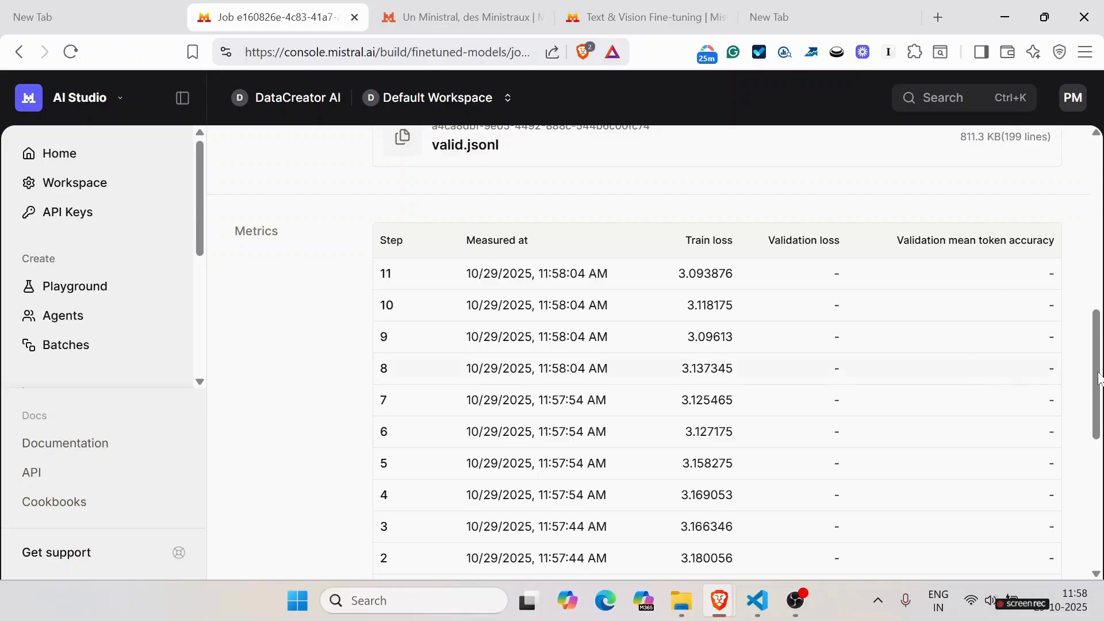
pyautogui.moveTo(1099, 393)
pyautogui.mouseDown()
pyautogui.moveTo(1099, 436)
pyautogui.moveTo(1098, 385)
pyautogui.mouseUp()
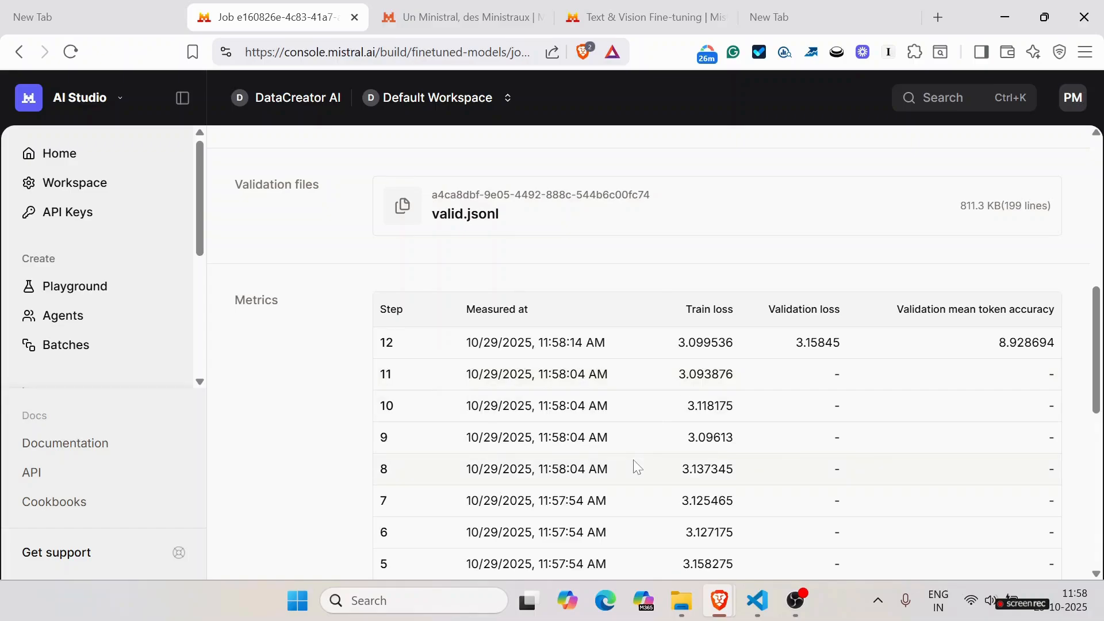
# Examine the training job's per-step train loss and validation metrics, then return to the job overview
pyautogui.scroll(-5, 637, 467)
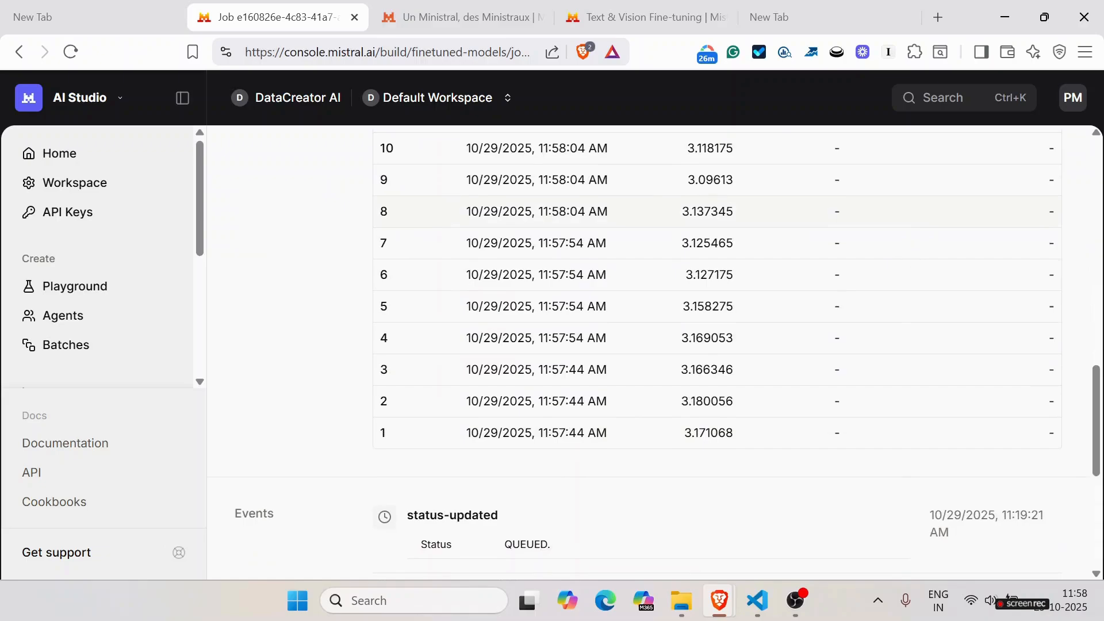
pyautogui.scroll(5, 656, 351)
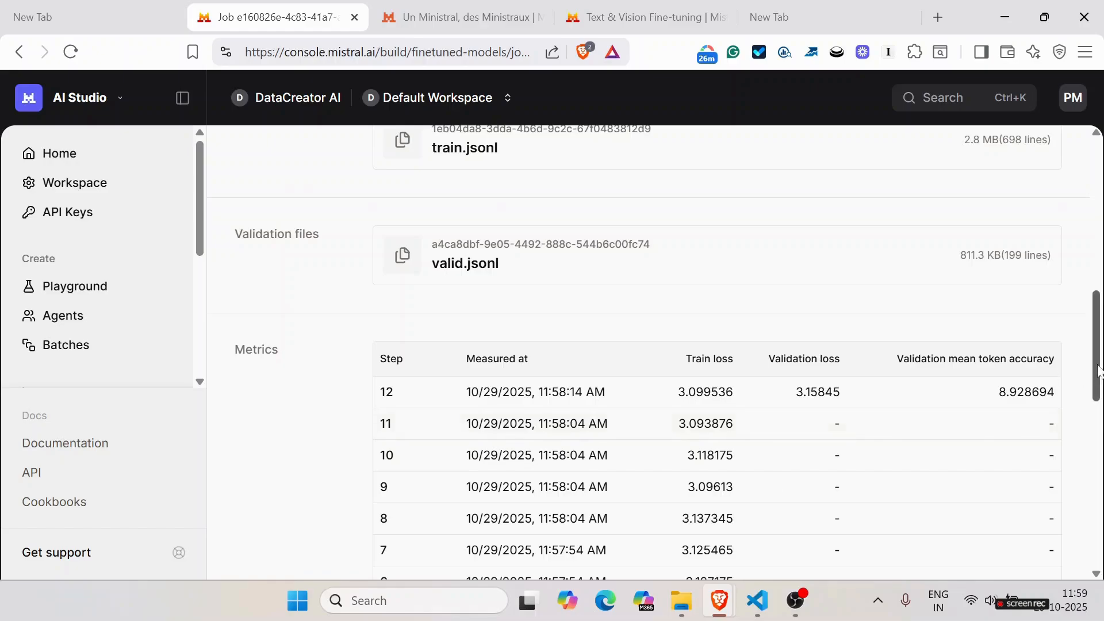
pyautogui.moveTo(1096, 374); pyautogui.dragTo(1094, 233)
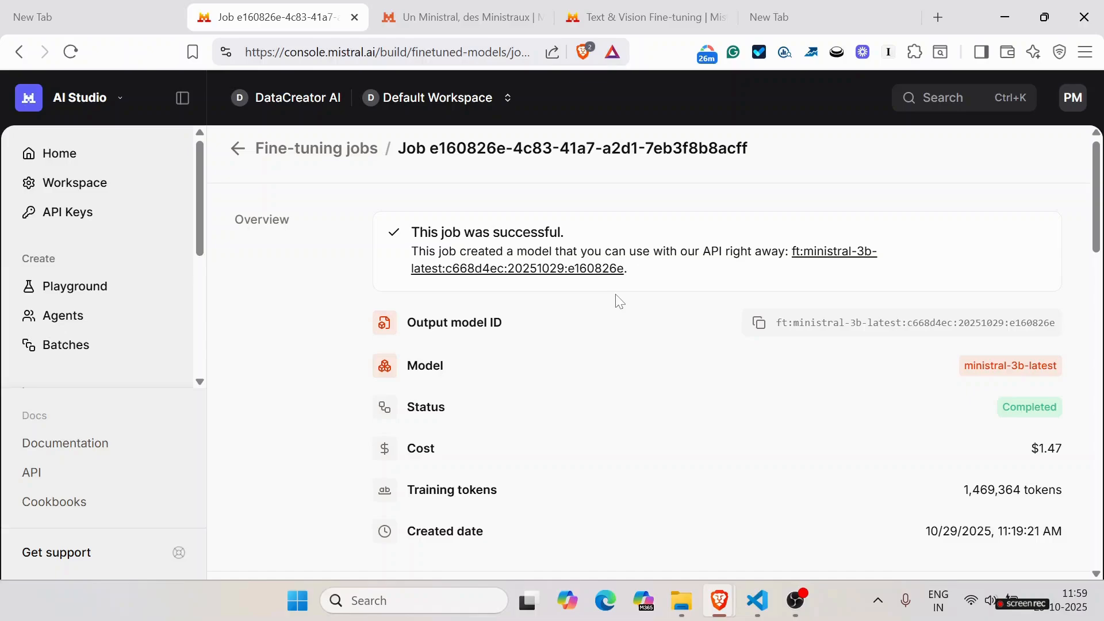
# Open the job's output model and review its API deployment ID, model card, training job details, parameters and files
pyautogui.click(823, 255)
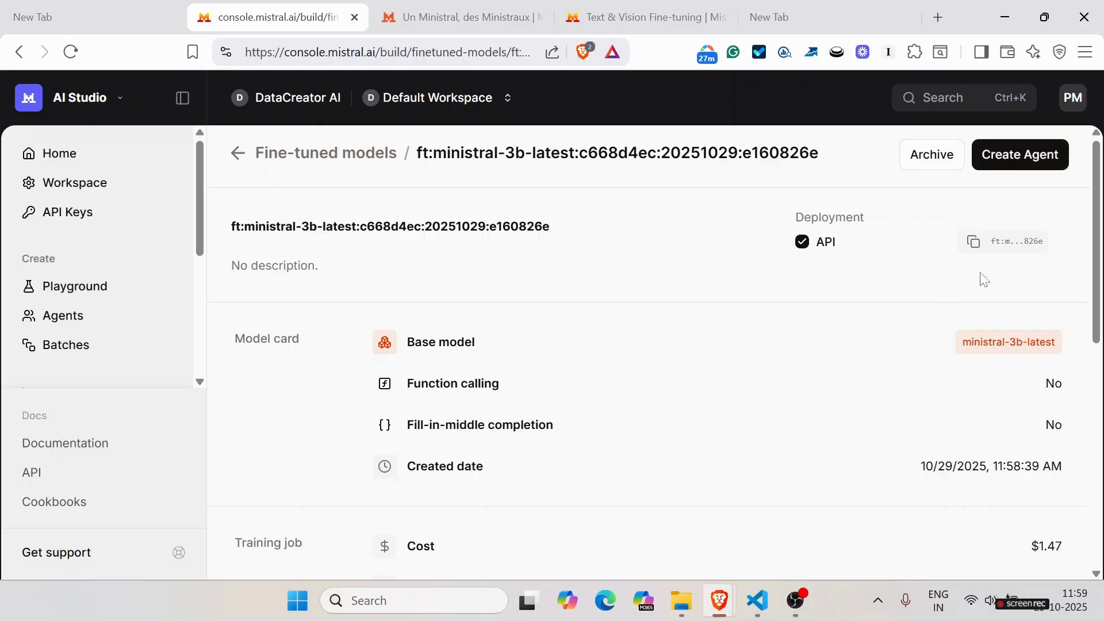
pyautogui.click(969, 251)
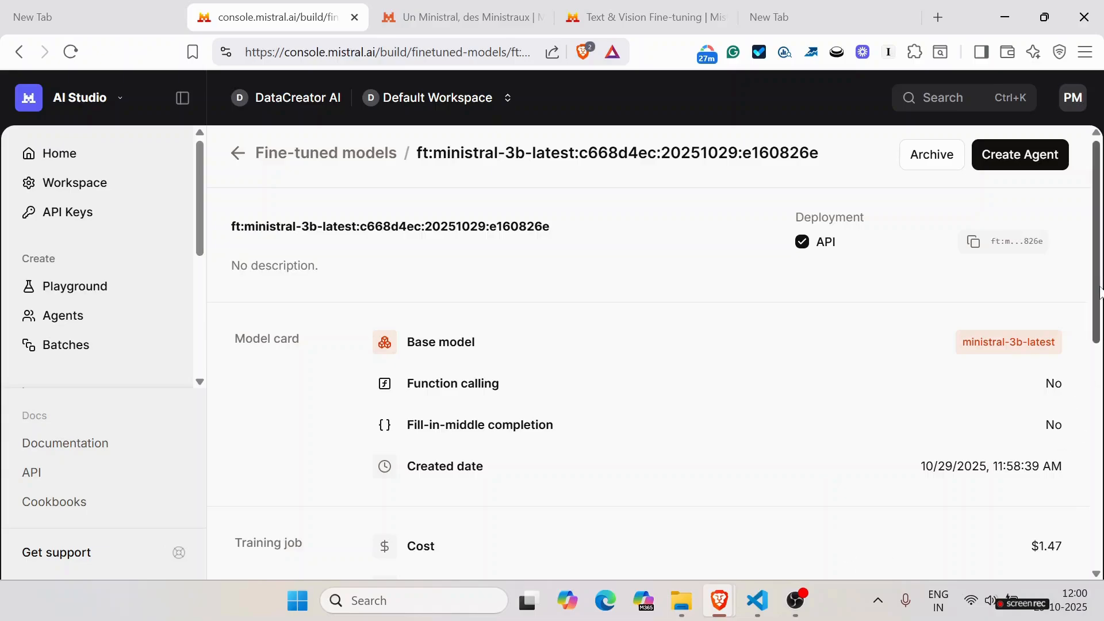
pyautogui.scroll(-5, 1099, 292)
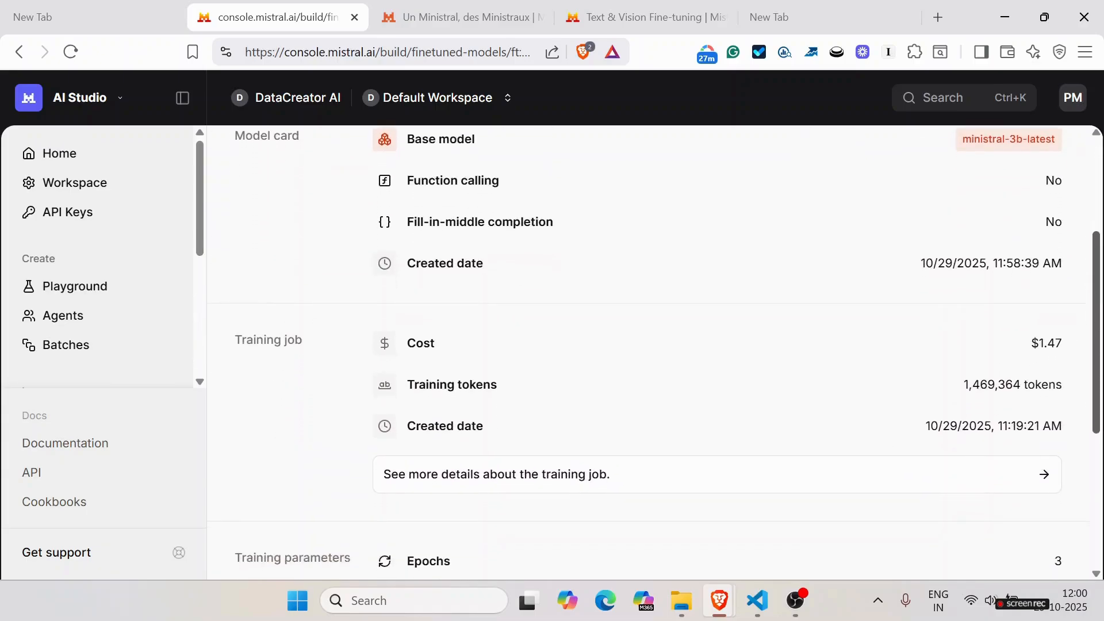
pyautogui.click(1099, 566)
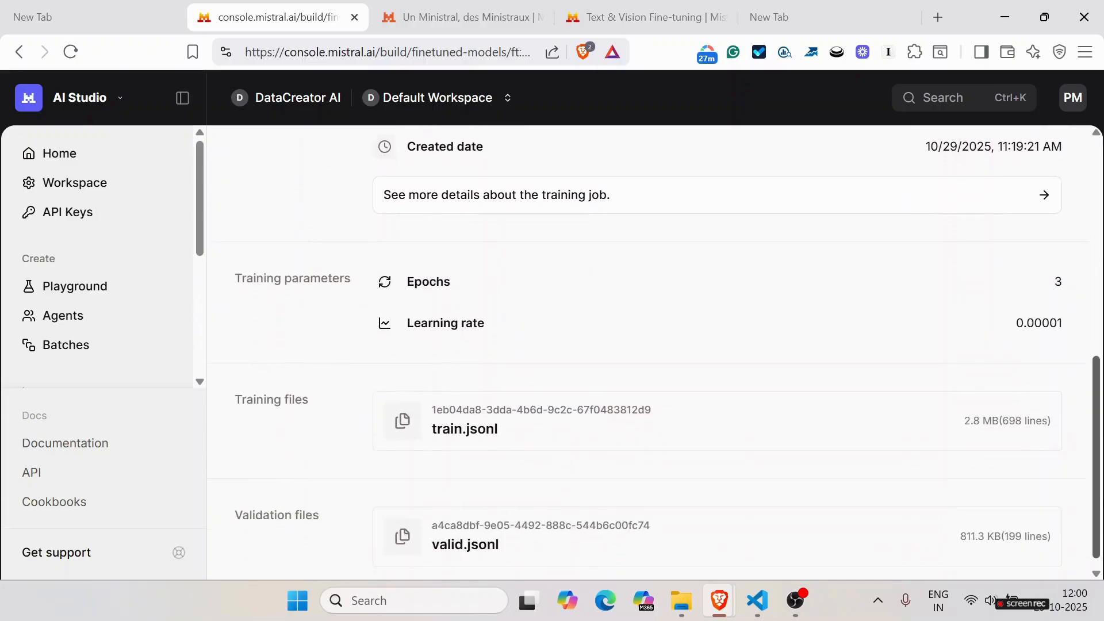
pyautogui.click(1098, 265)
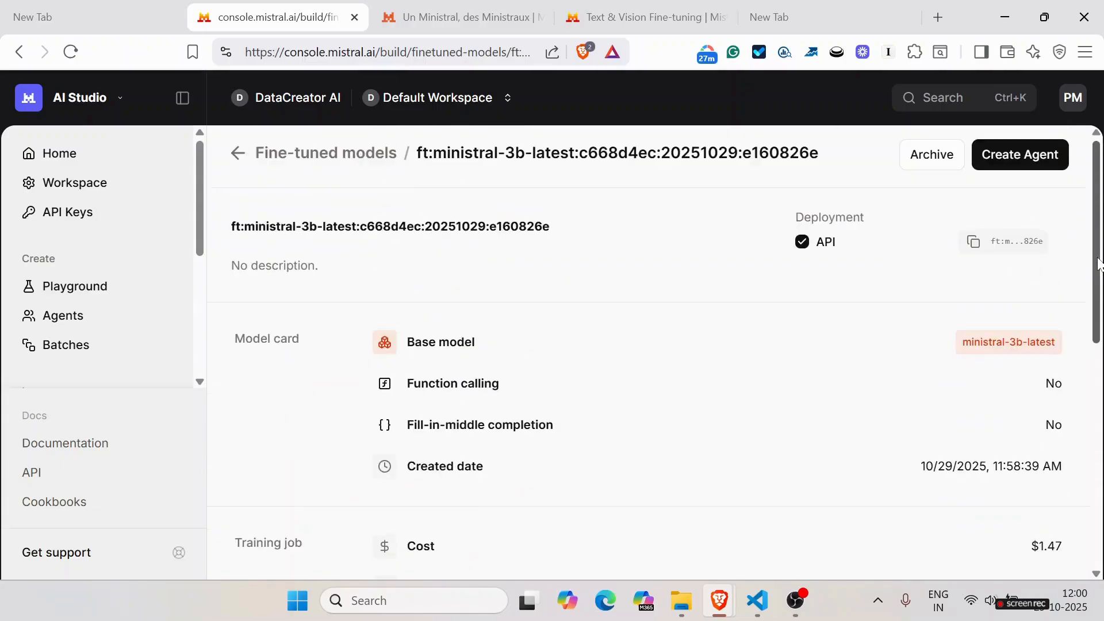
pyautogui.click(1097, 351)
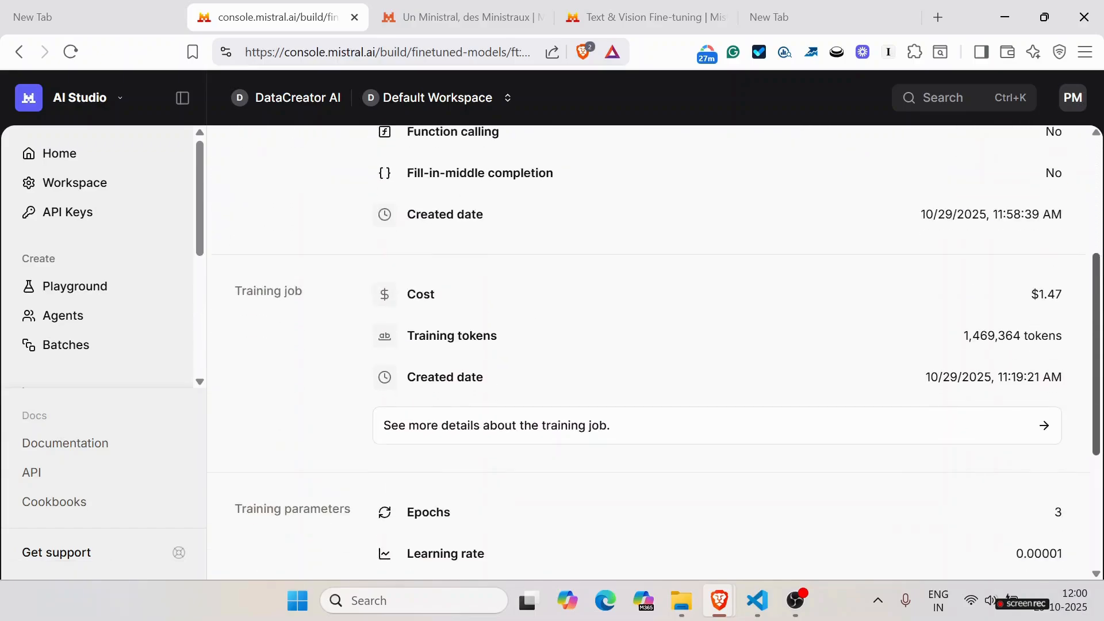
pyautogui.moveTo(1096, 355); pyautogui.dragTo(1096, 407)
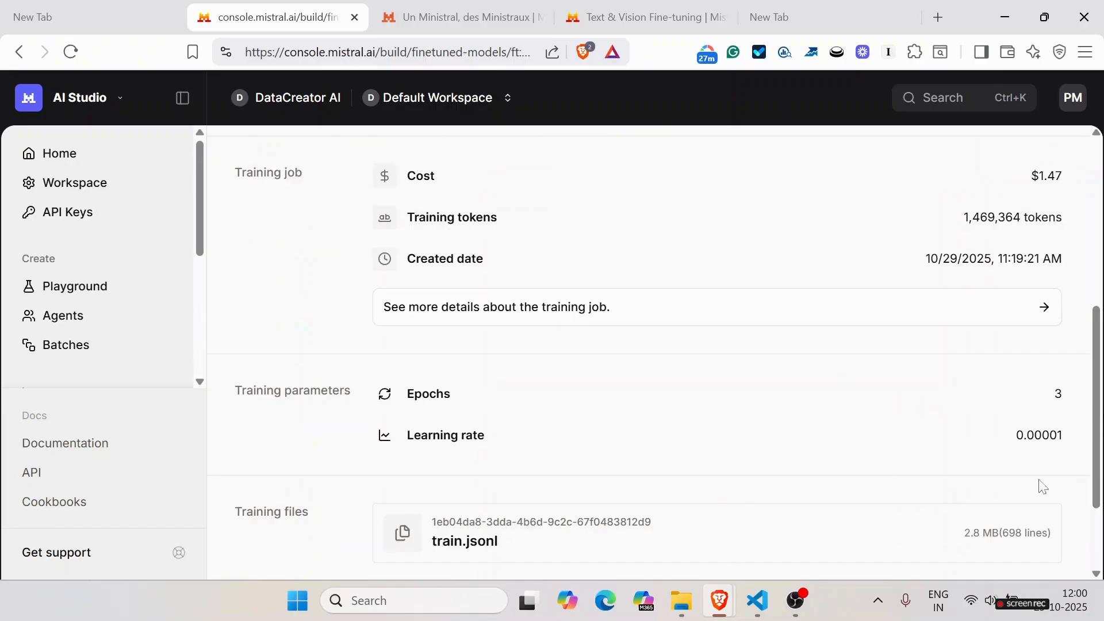
pyautogui.moveTo(1098, 469); pyautogui.dragTo(1100, 293)
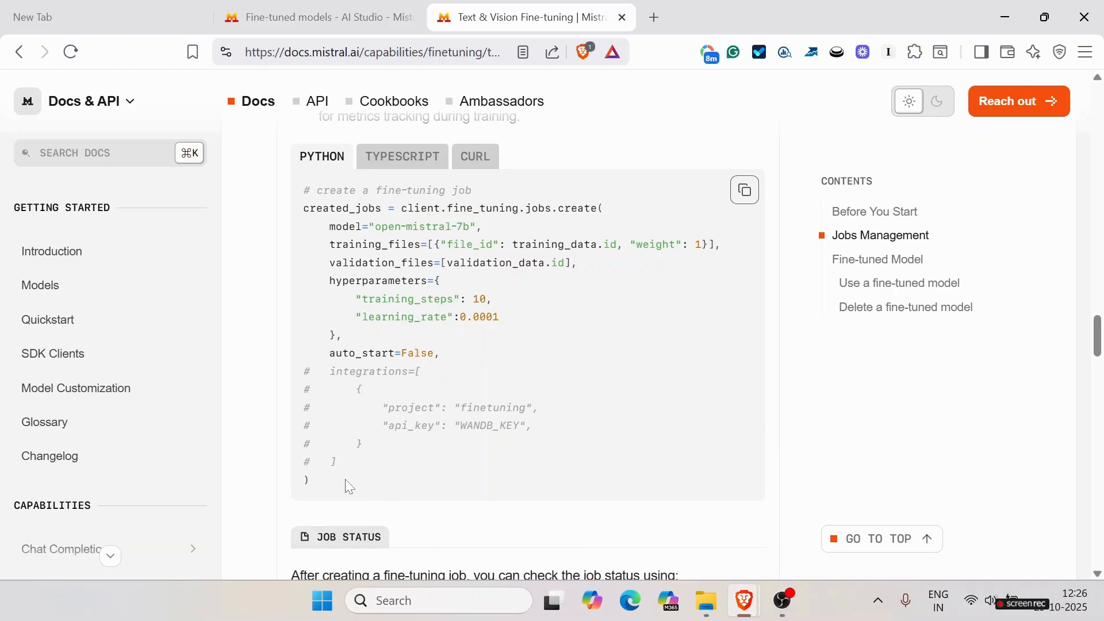
# Examine the documentation's Python example for creating a fine-tuning job, highlighting the integrations block, client object and hyperparameters
pyautogui.moveTo(345, 481); pyautogui.dragTo(303, 373)
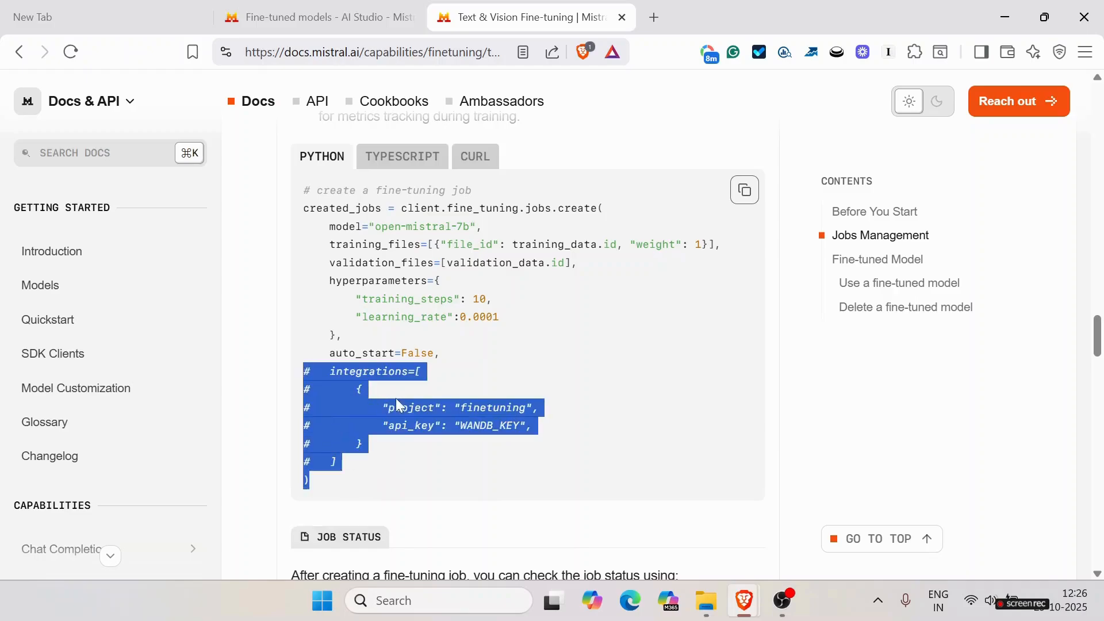
pyautogui.click(368, 407)
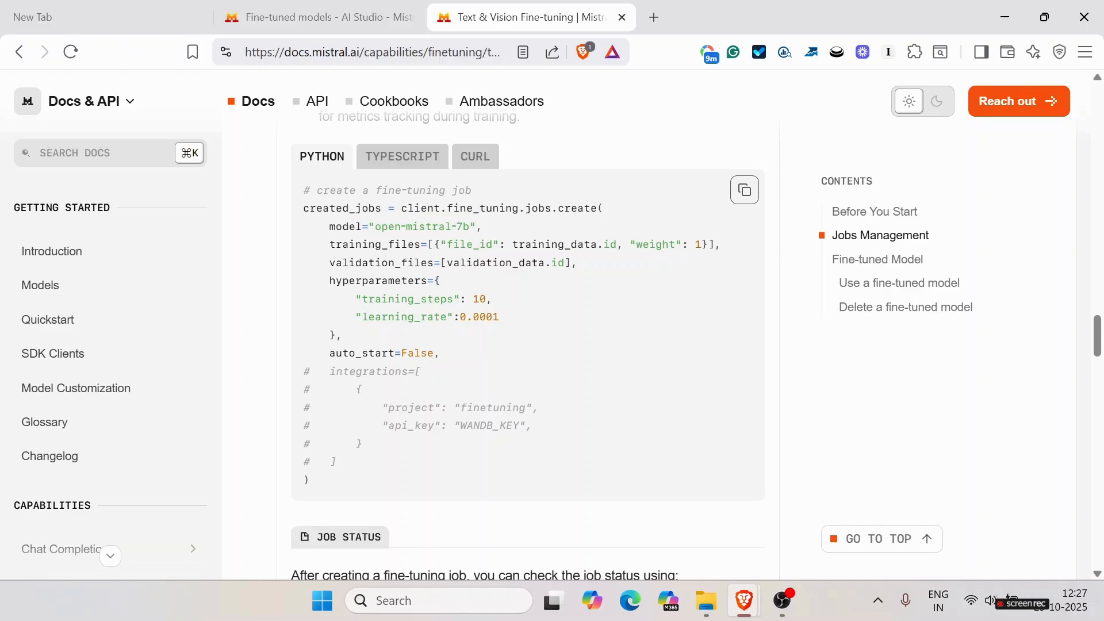
pyautogui.scroll(-1, 516, 310)
pyautogui.scroll(1, 516, 311)
pyautogui.doubleClick(420, 209)
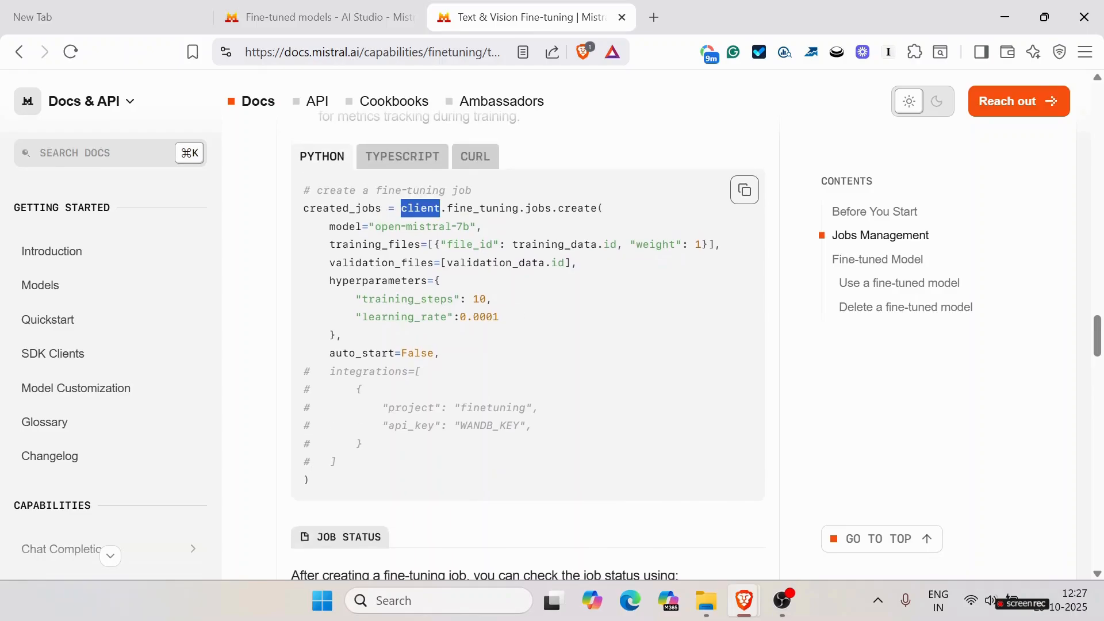
pyautogui.click(473, 187)
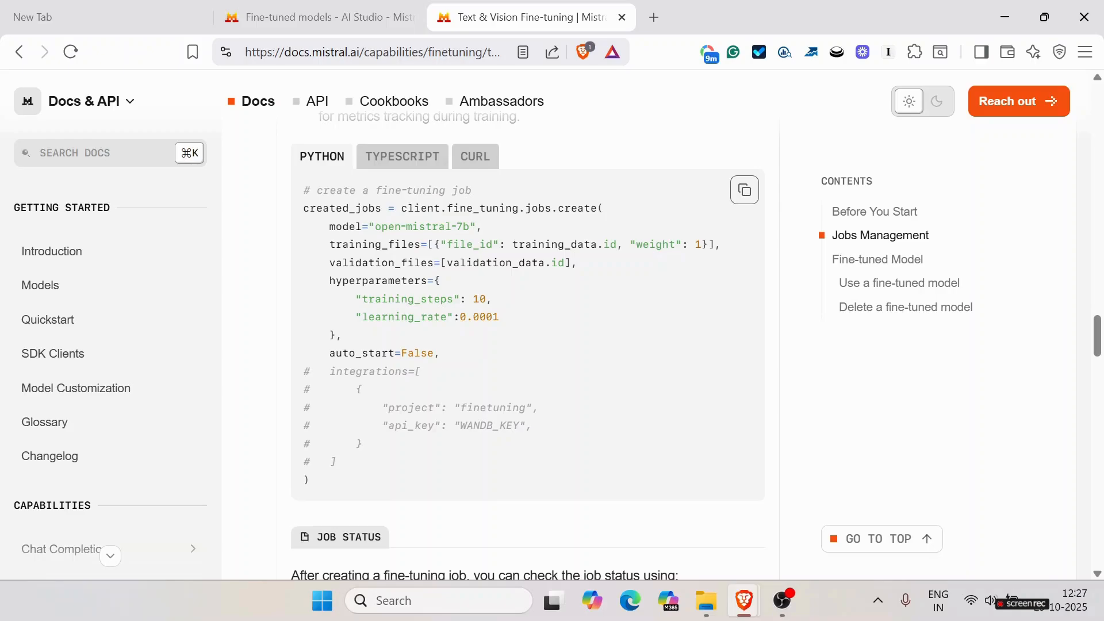
pyautogui.scroll(-1, 518, 418)
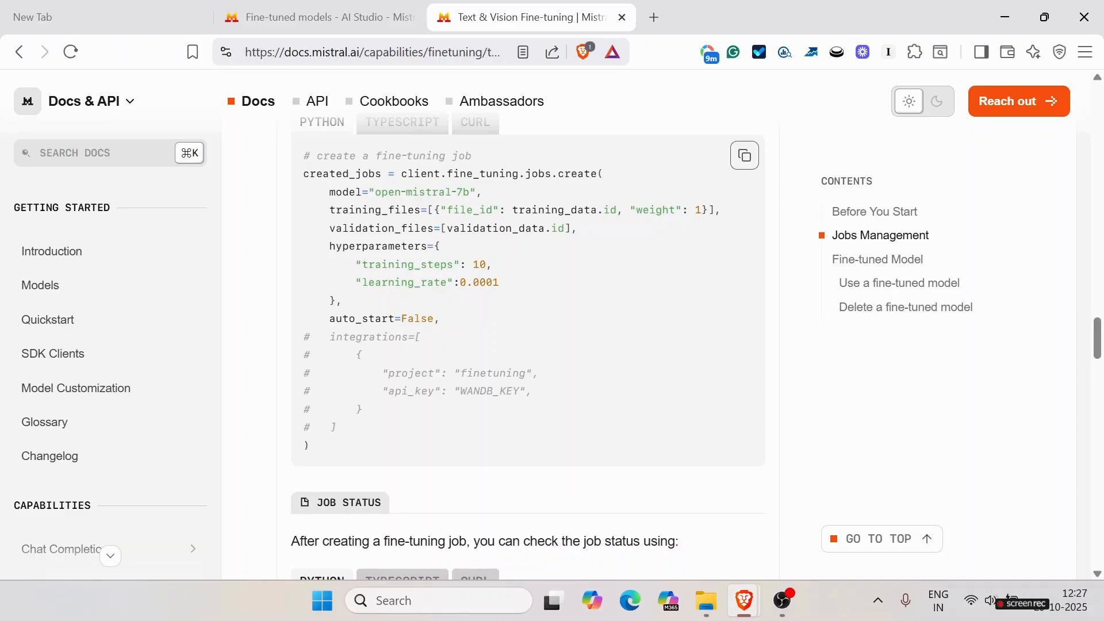
pyautogui.doubleClick(378, 246)
pyautogui.click(378, 246)
# Review the documentation's Python examples for starting a job and for using and deleting a fine-tuned model, highlighting the model and messages arguments
pyautogui.scroll(-9, 427, 380)
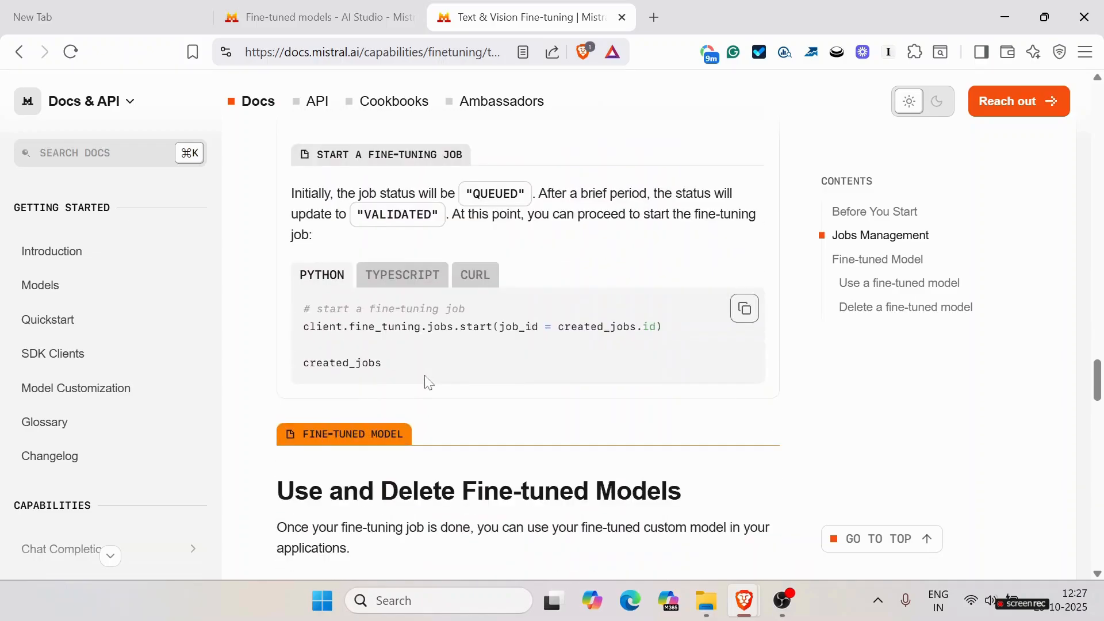
pyautogui.scroll(-5, 426, 379)
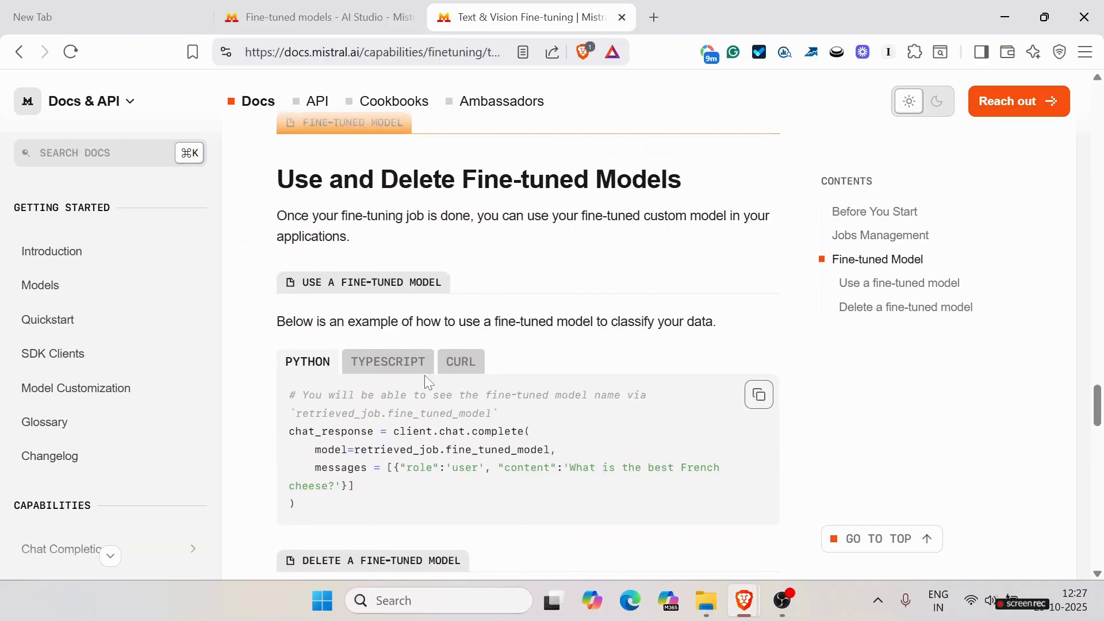
pyautogui.scroll(-4, 425, 374)
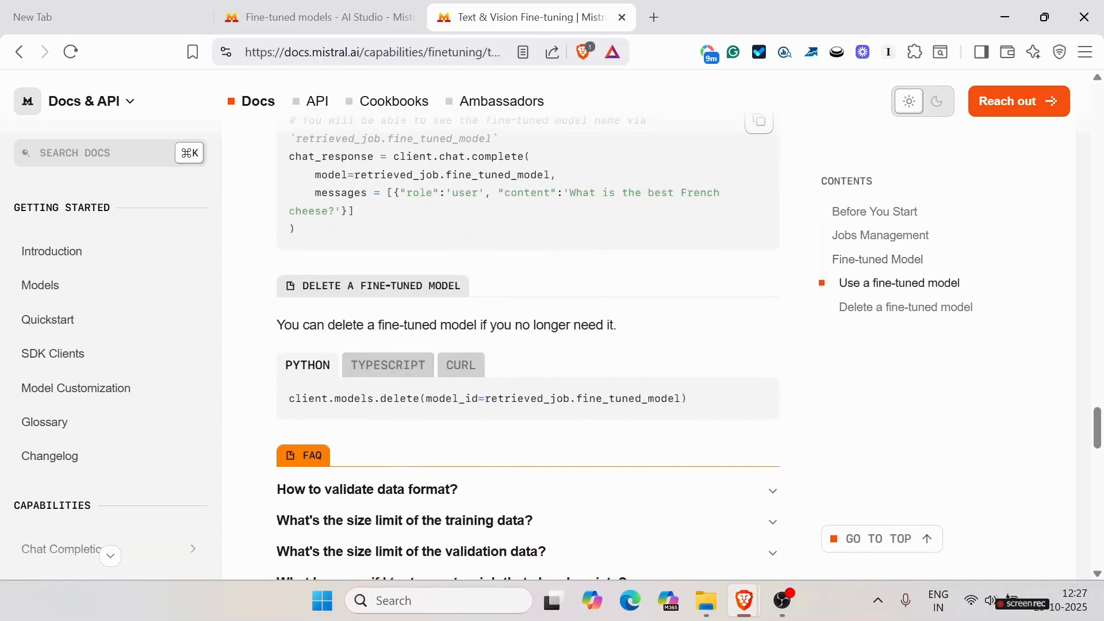
pyautogui.scroll(2, 502, 207)
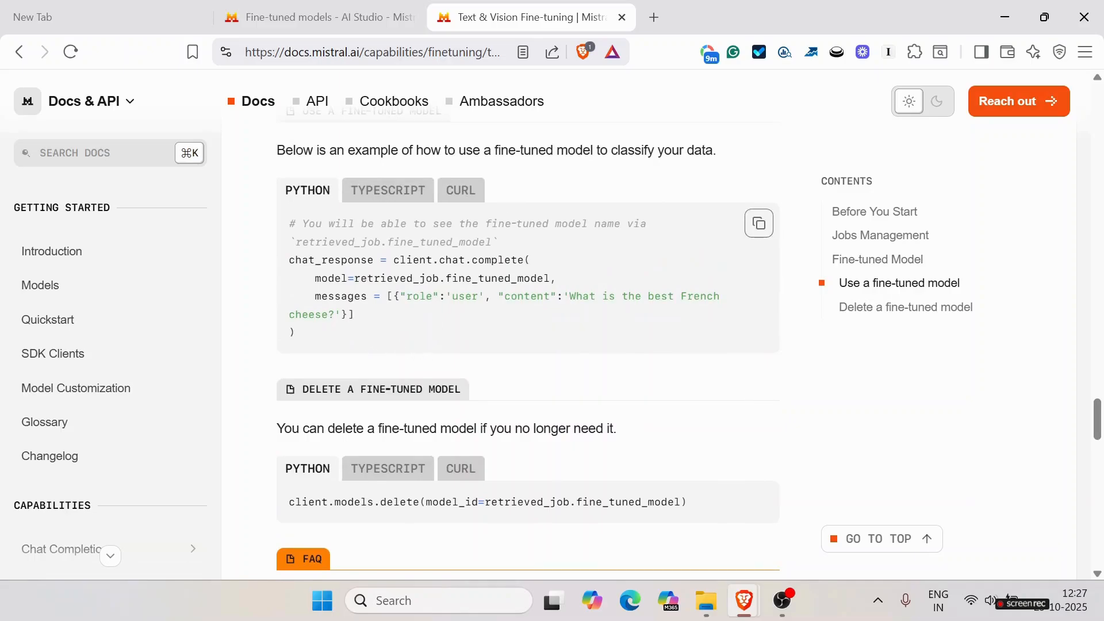
pyautogui.doubleClick(398, 278)
pyautogui.click(398, 279)
pyautogui.moveTo(315, 297); pyautogui.dragTo(365, 319)
pyautogui.click(406, 318)
pyautogui.scroll(-3, 407, 318)
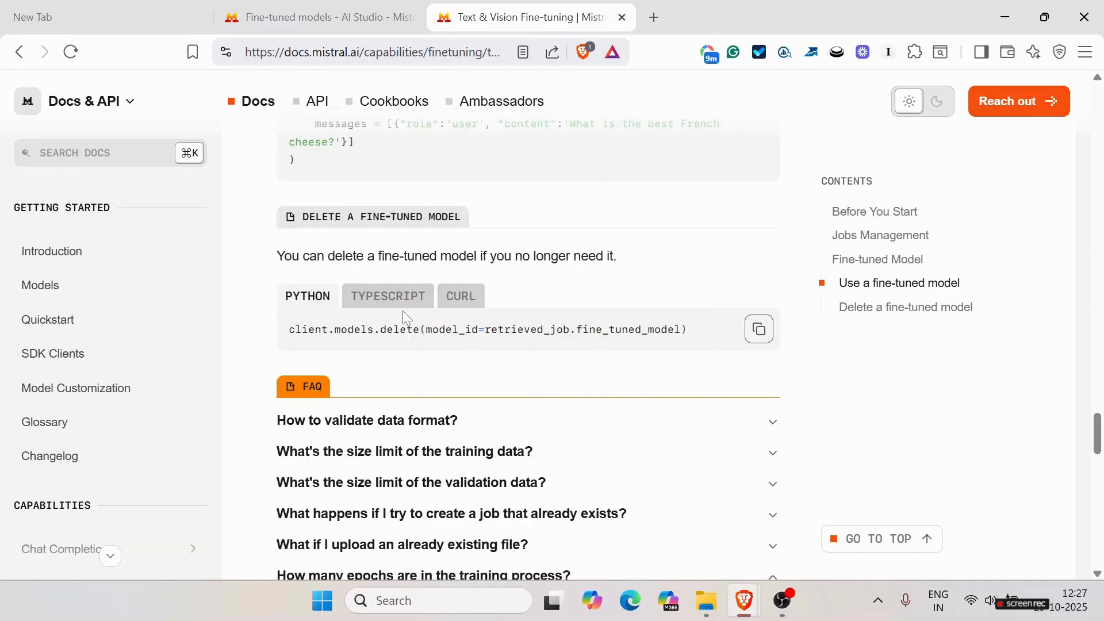
pyautogui.scroll(-1, 407, 318)
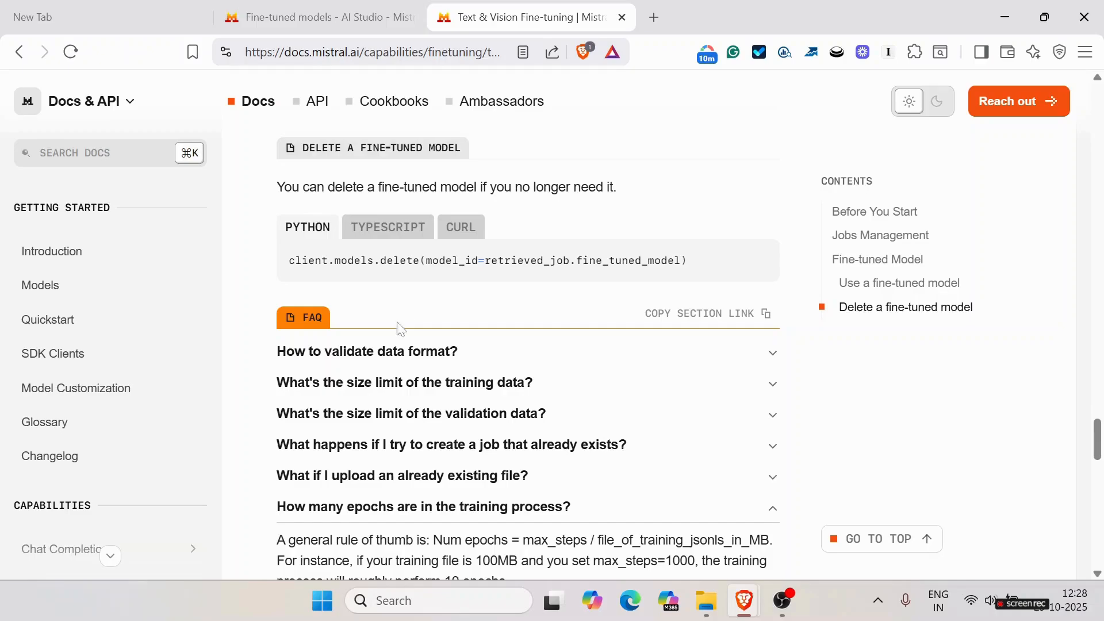
pyautogui.click(778, 613)
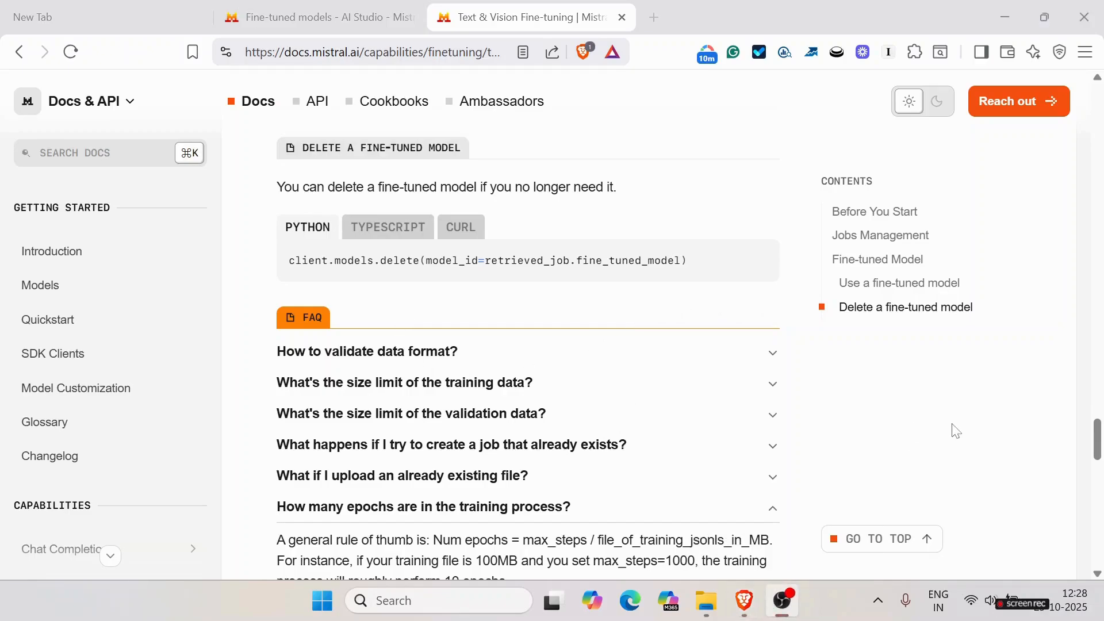